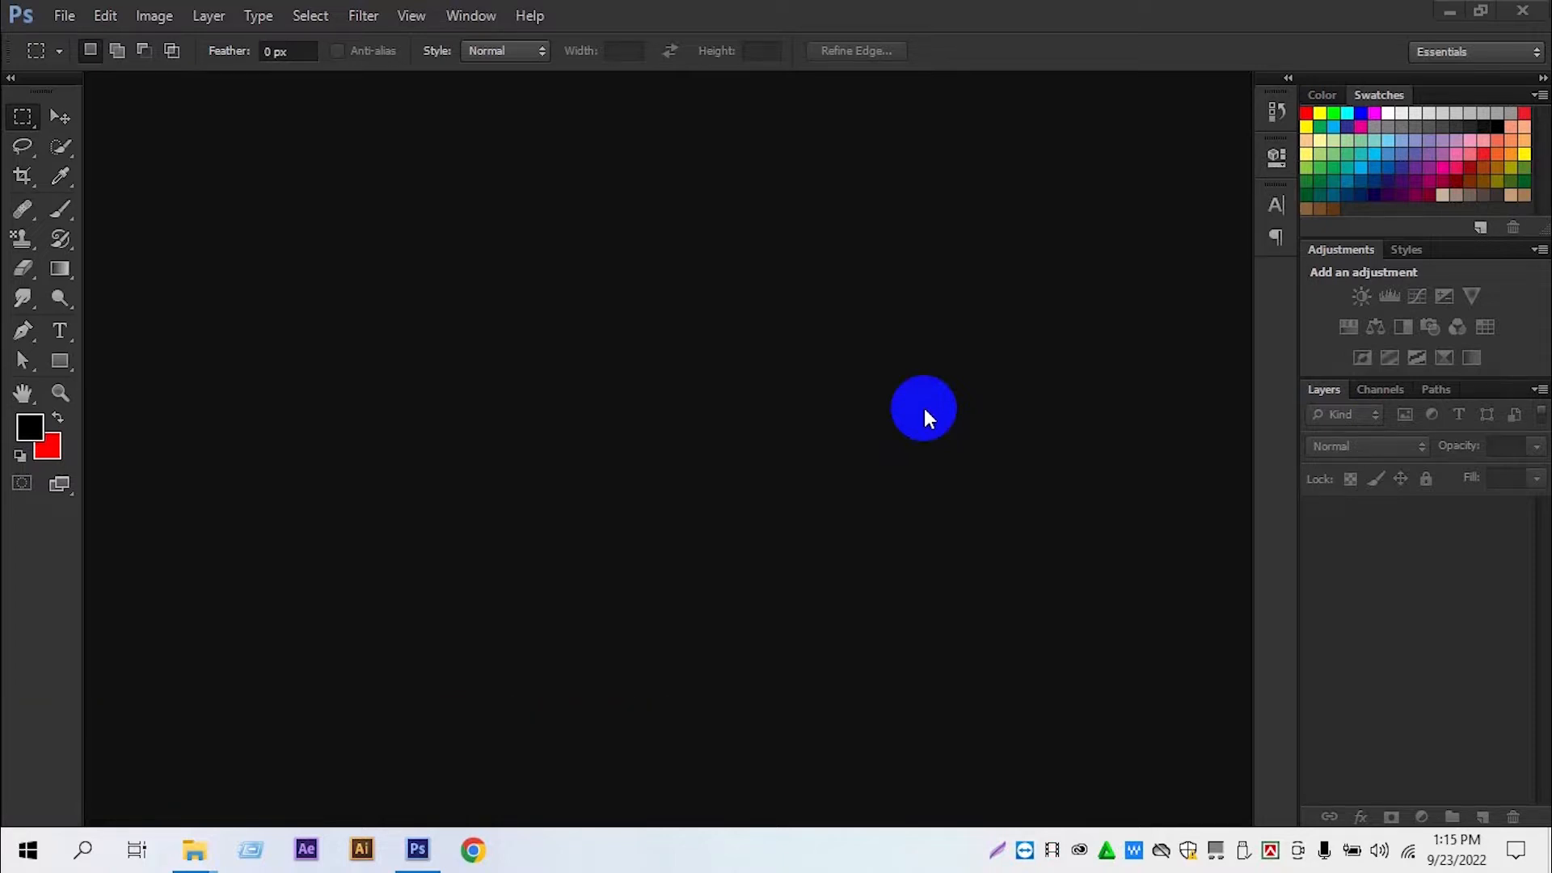
mouse_move(192, 847)
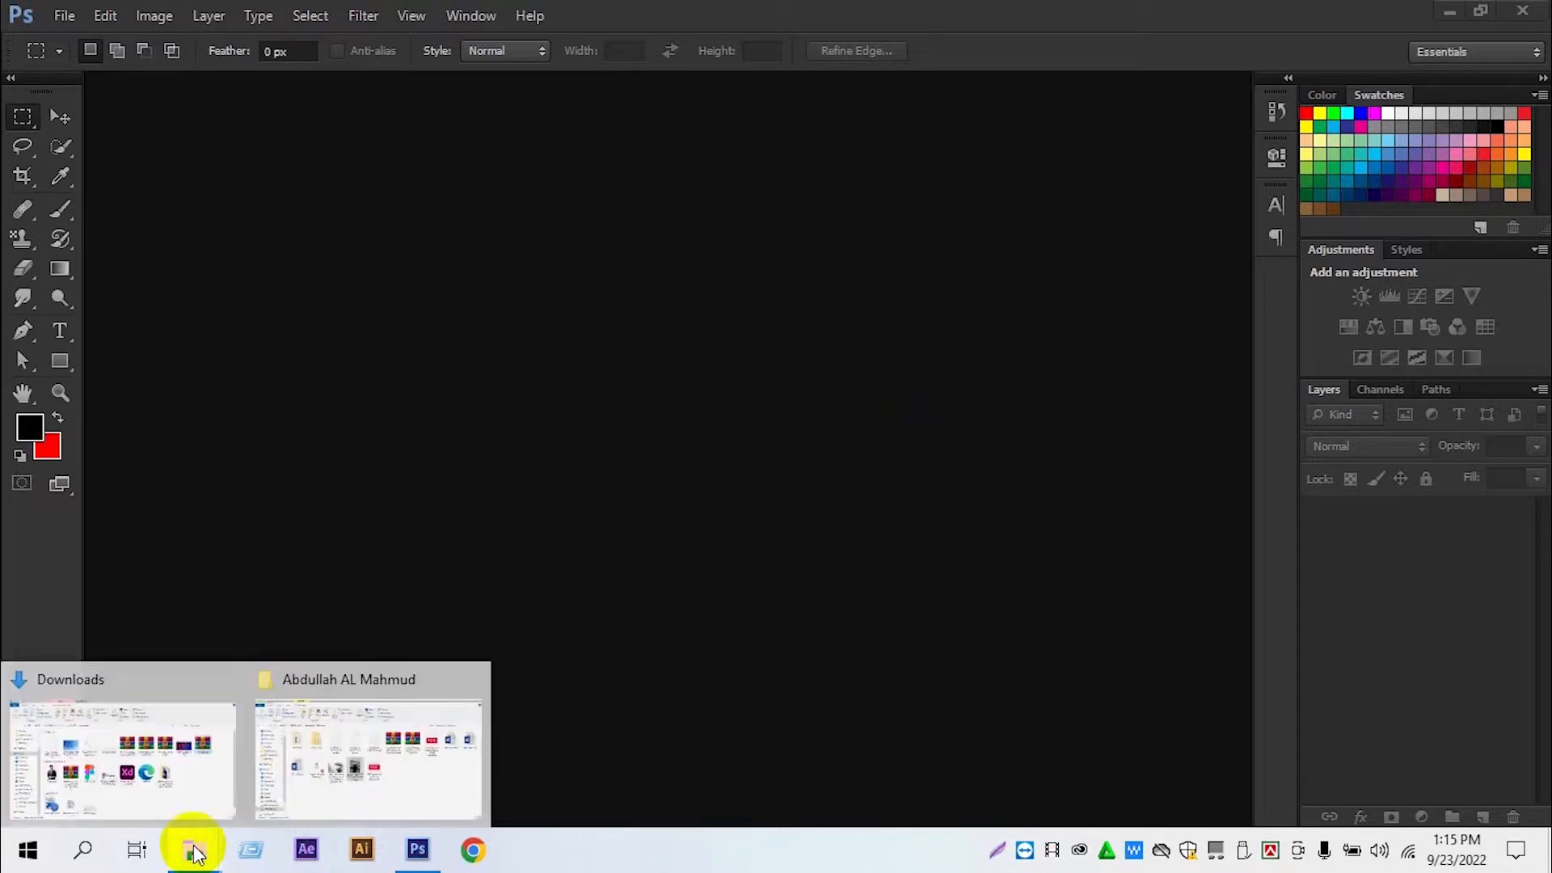
click(289, 772)
drag(662, 464, 522, 622)
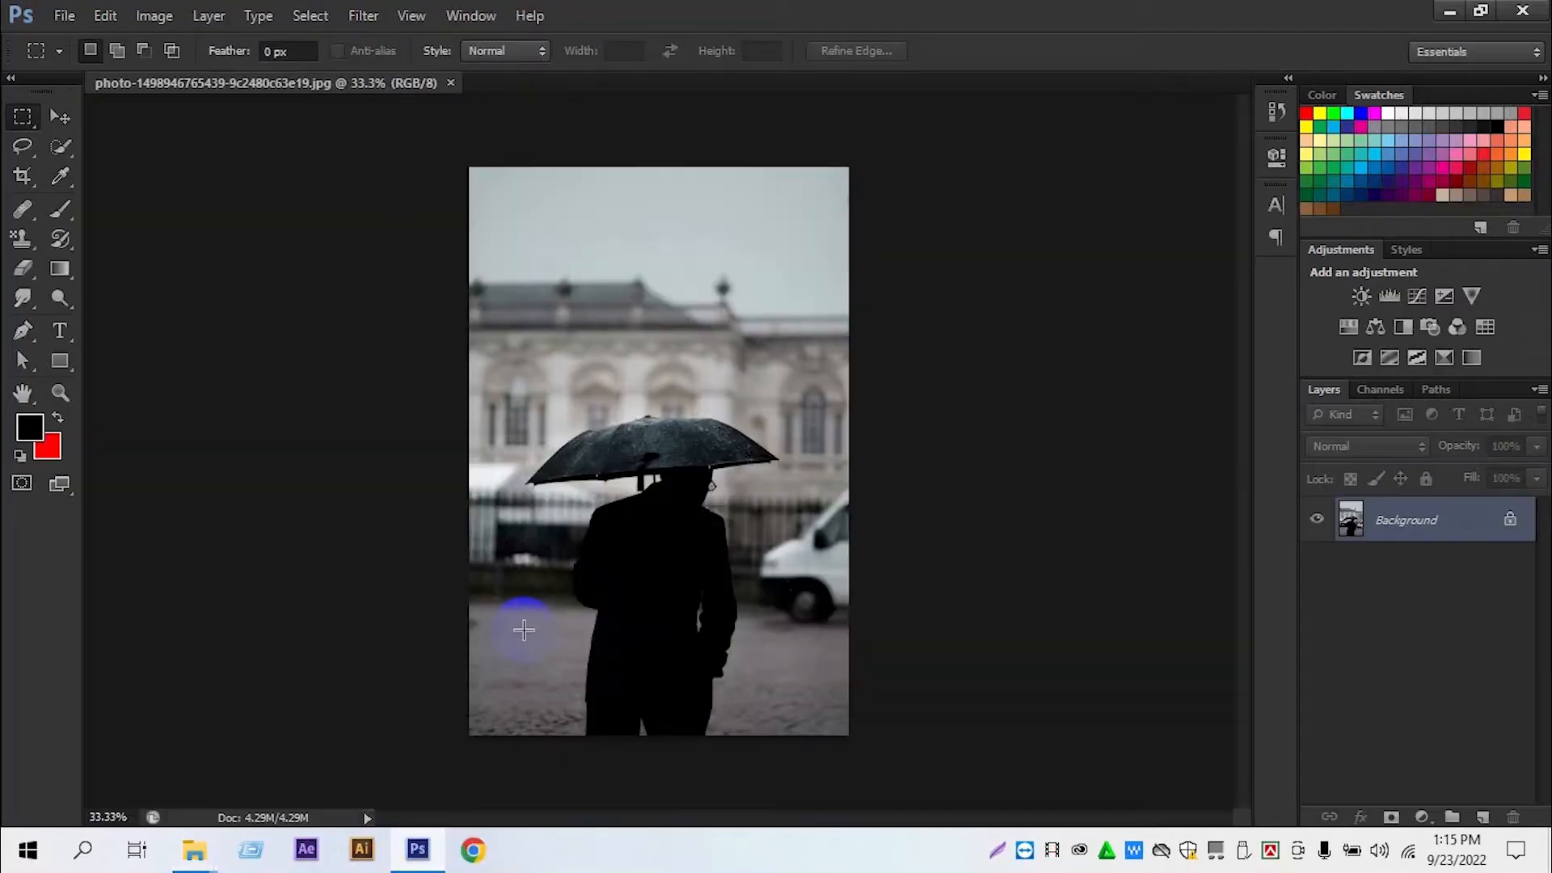
Step: Fill a new layer above the photo with black and apply monochromatic Add Noise at 101.25% with uniform distribution
click(1482, 818)
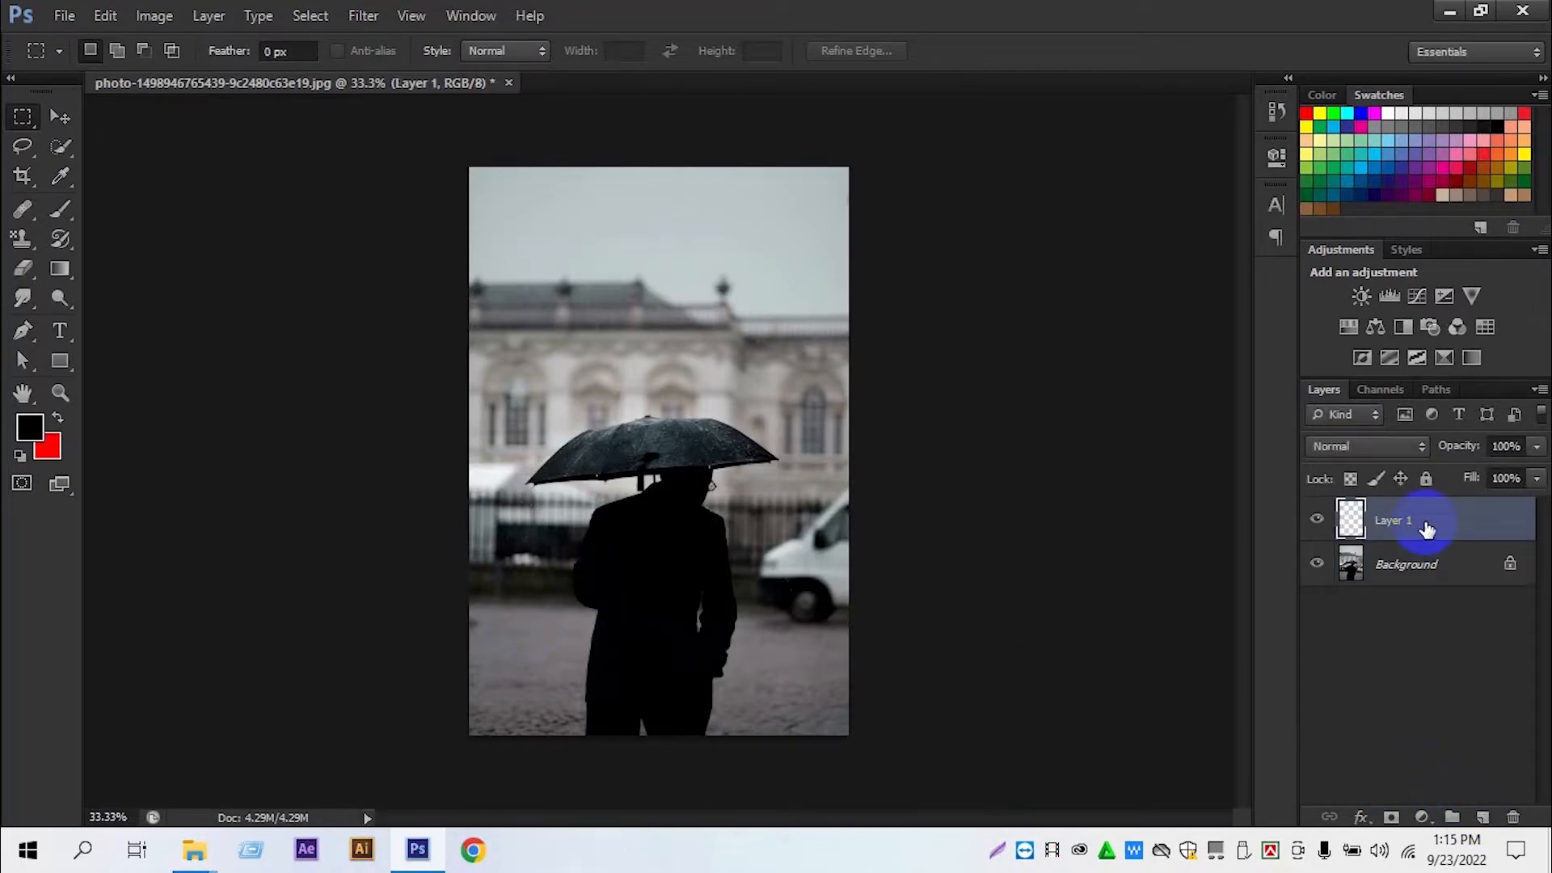
key(alt+BackSpace)
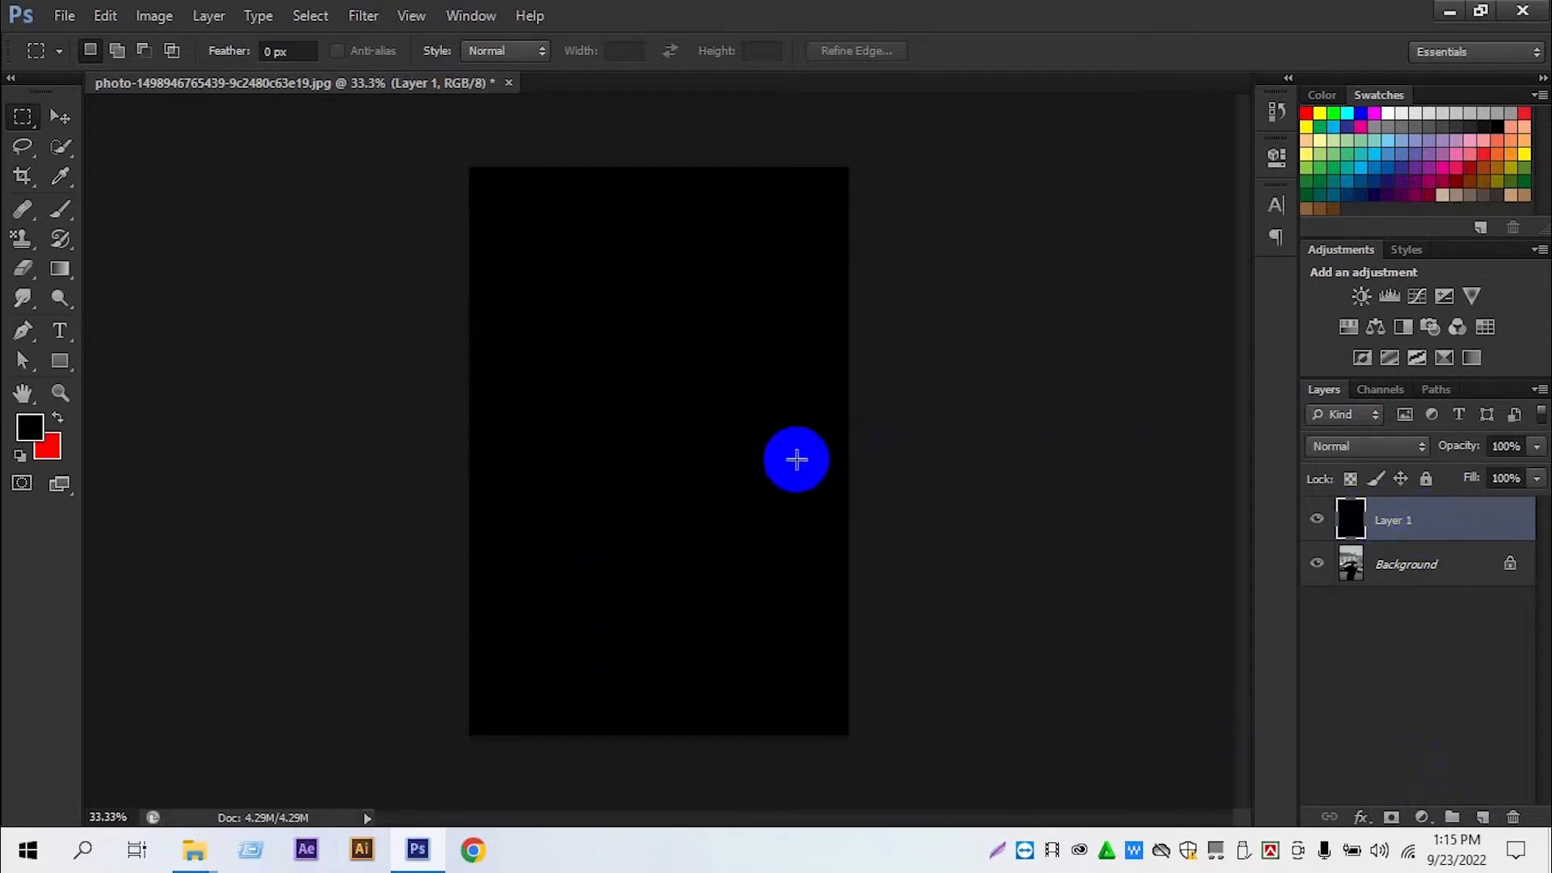
click(360, 17)
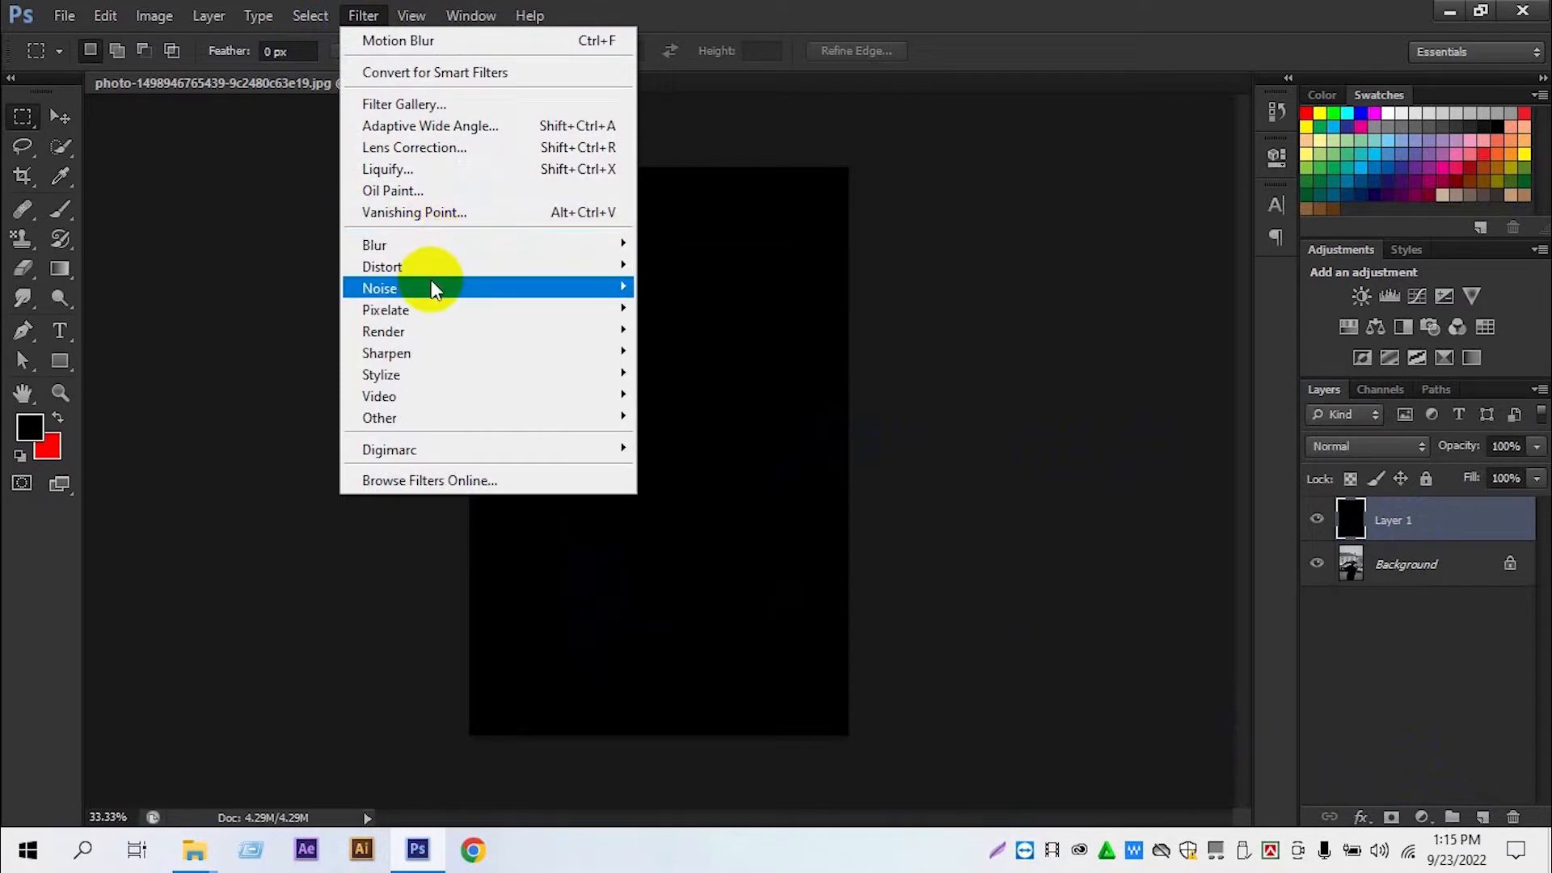
mouse_move(430, 288)
click(671, 287)
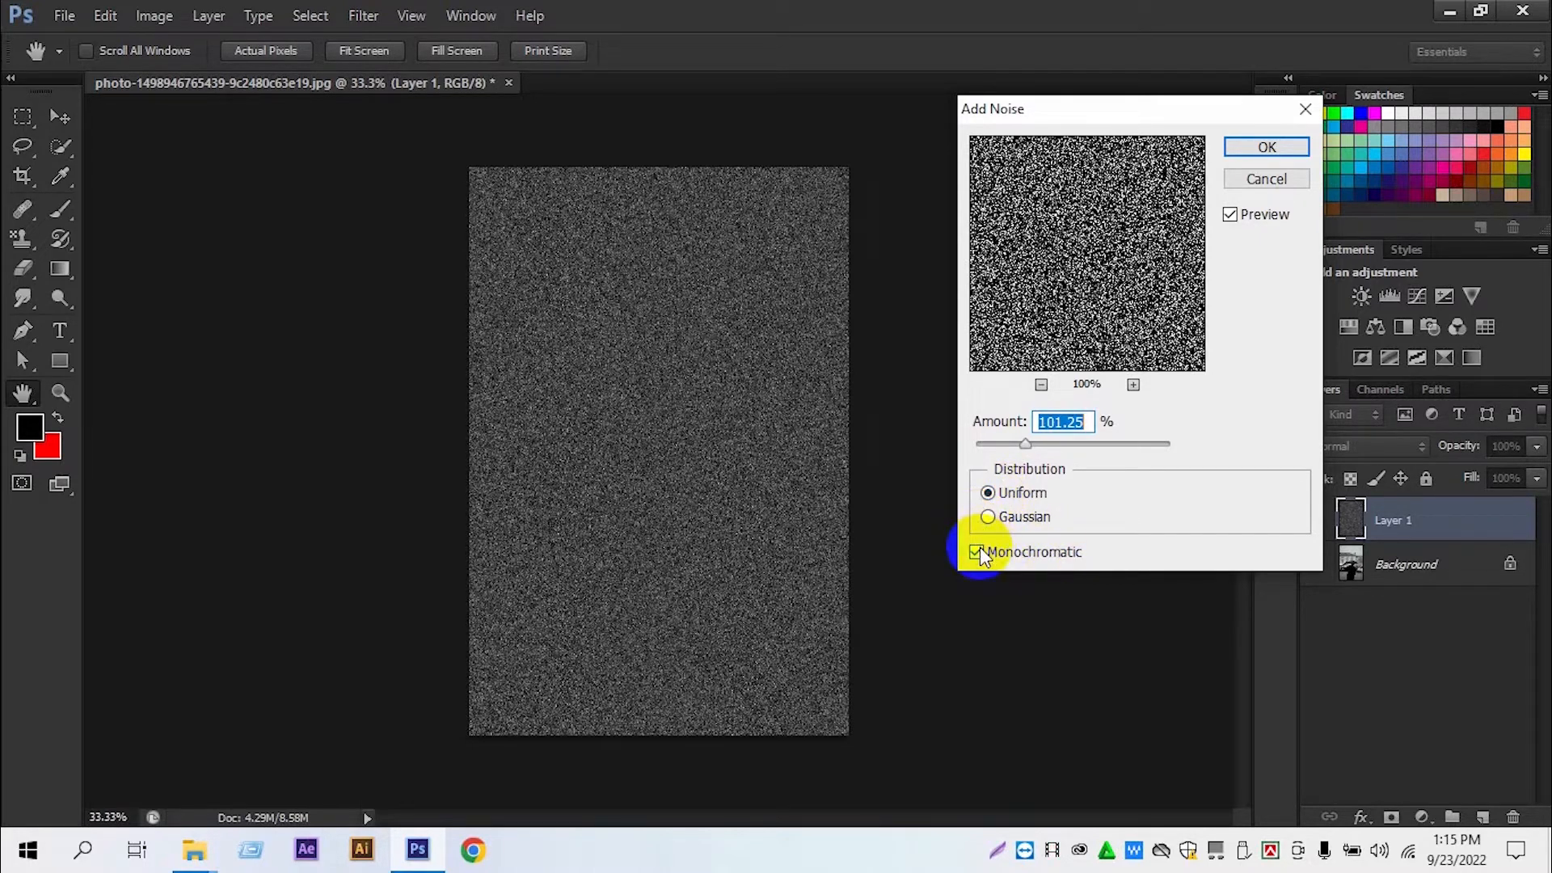
click(1283, 149)
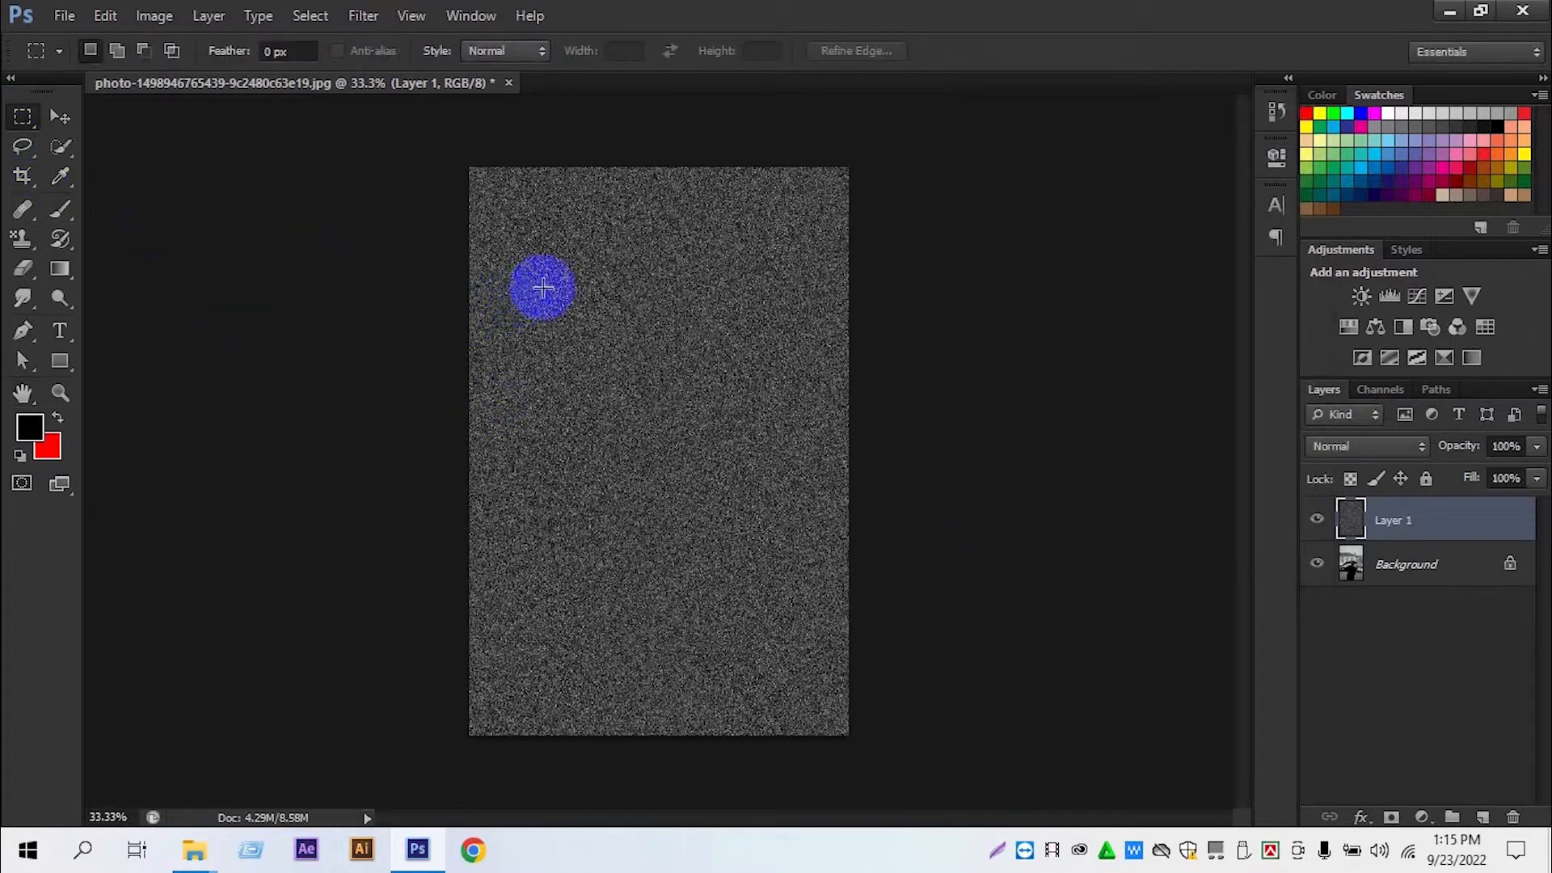
Step: Copy a roughly square central area of the noise to a new layer and delete the full-size noise layer
drag(554, 353, 763, 577)
key(ctrl+j)
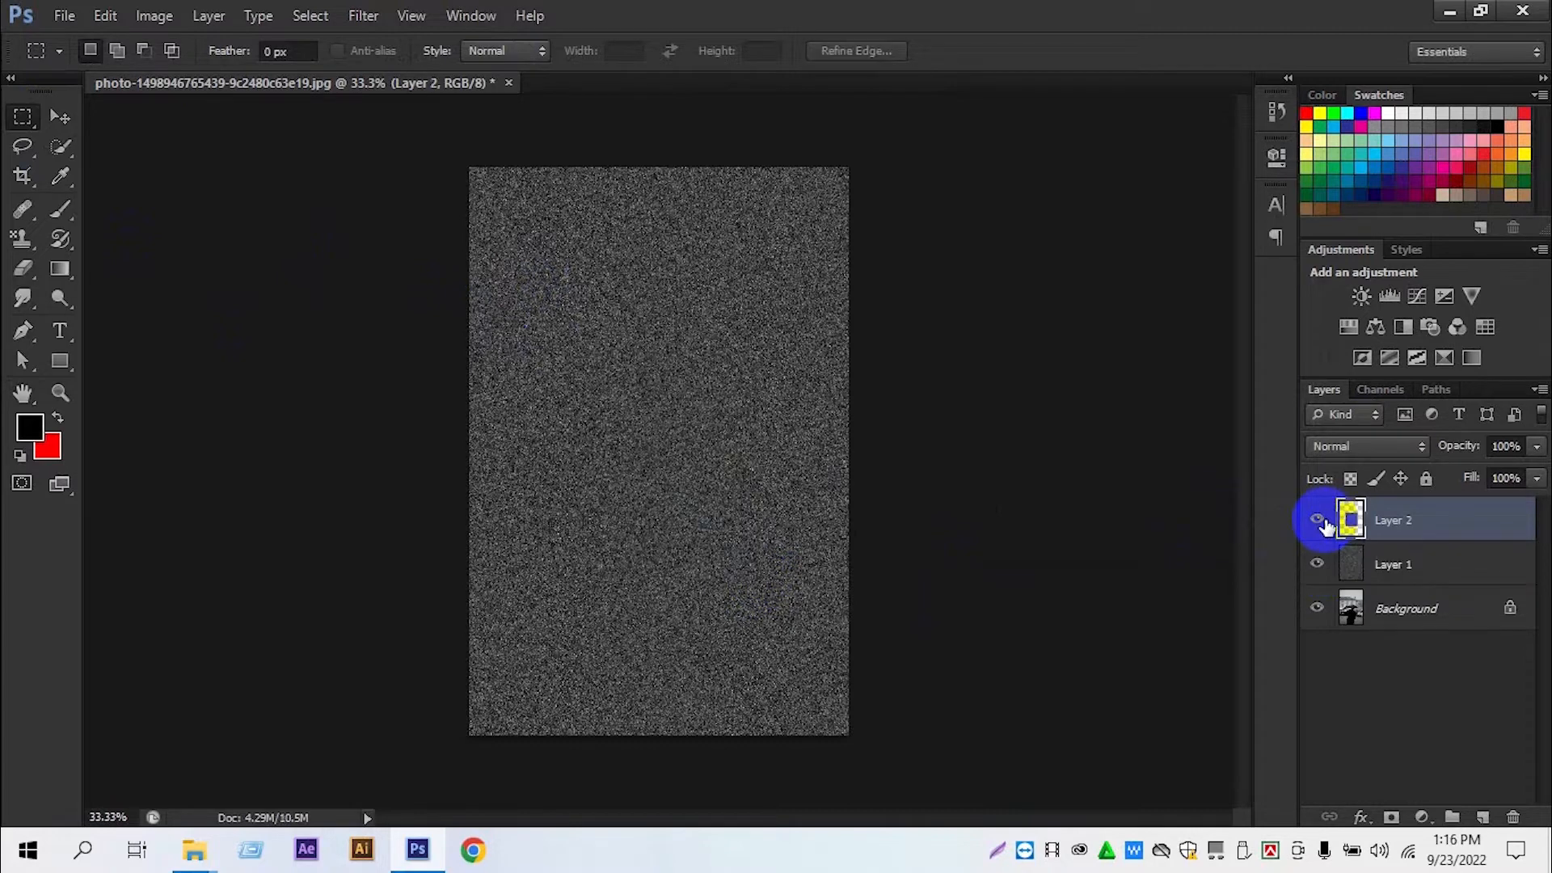
click(1400, 557)
key(Delete)
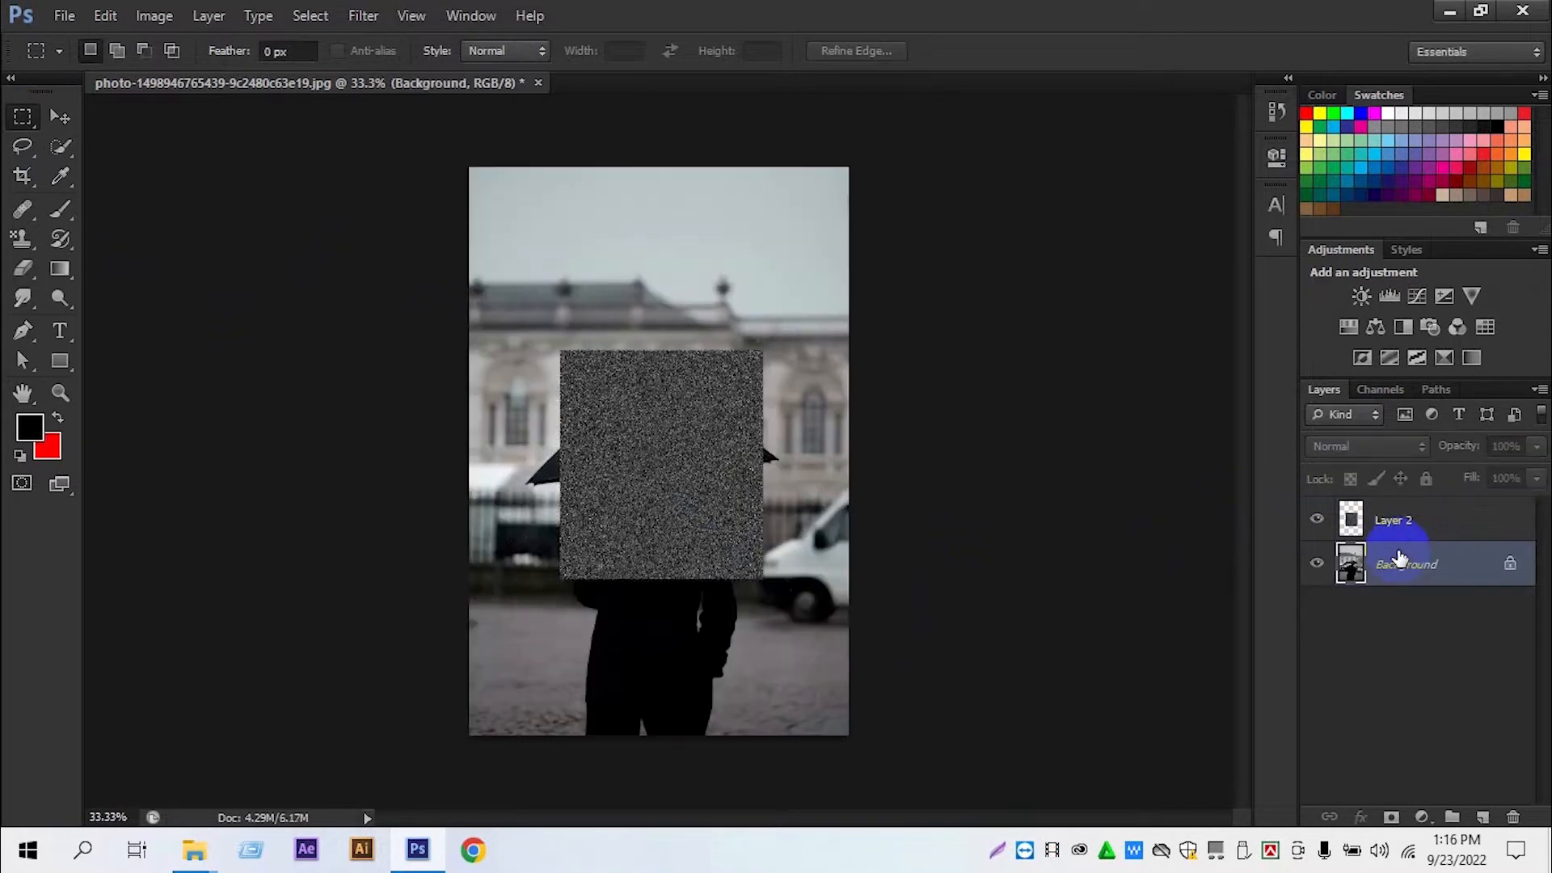
Step: Scale the copied noise patch to about 253% so that it covers the whole photo
click(1402, 528)
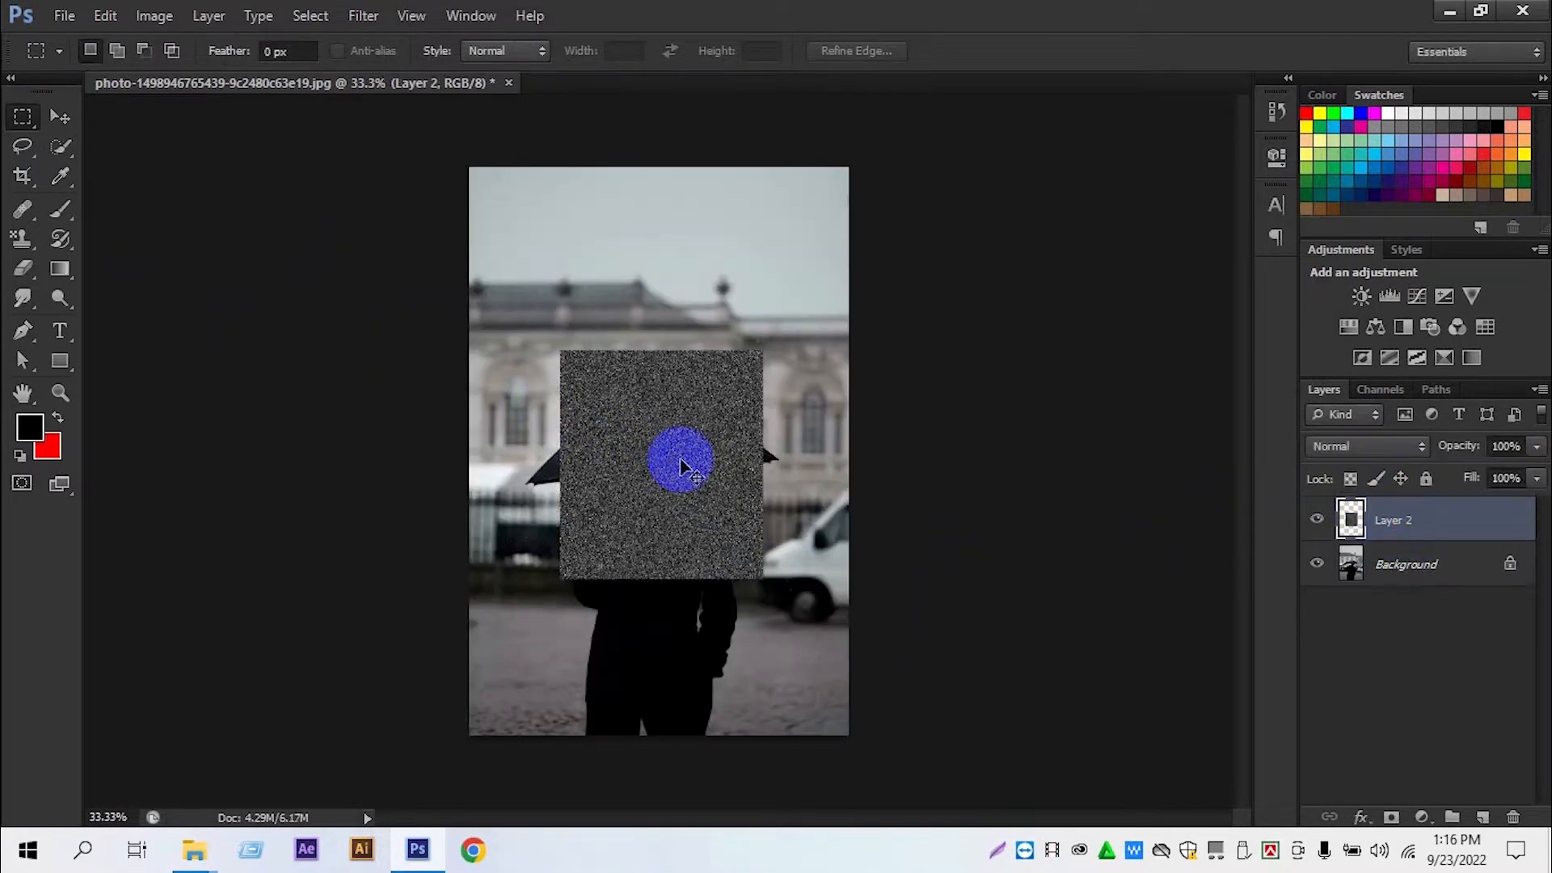
key(ctrl+t)
drag(760, 353, 905, 169)
drag(798, 255, 793, 250)
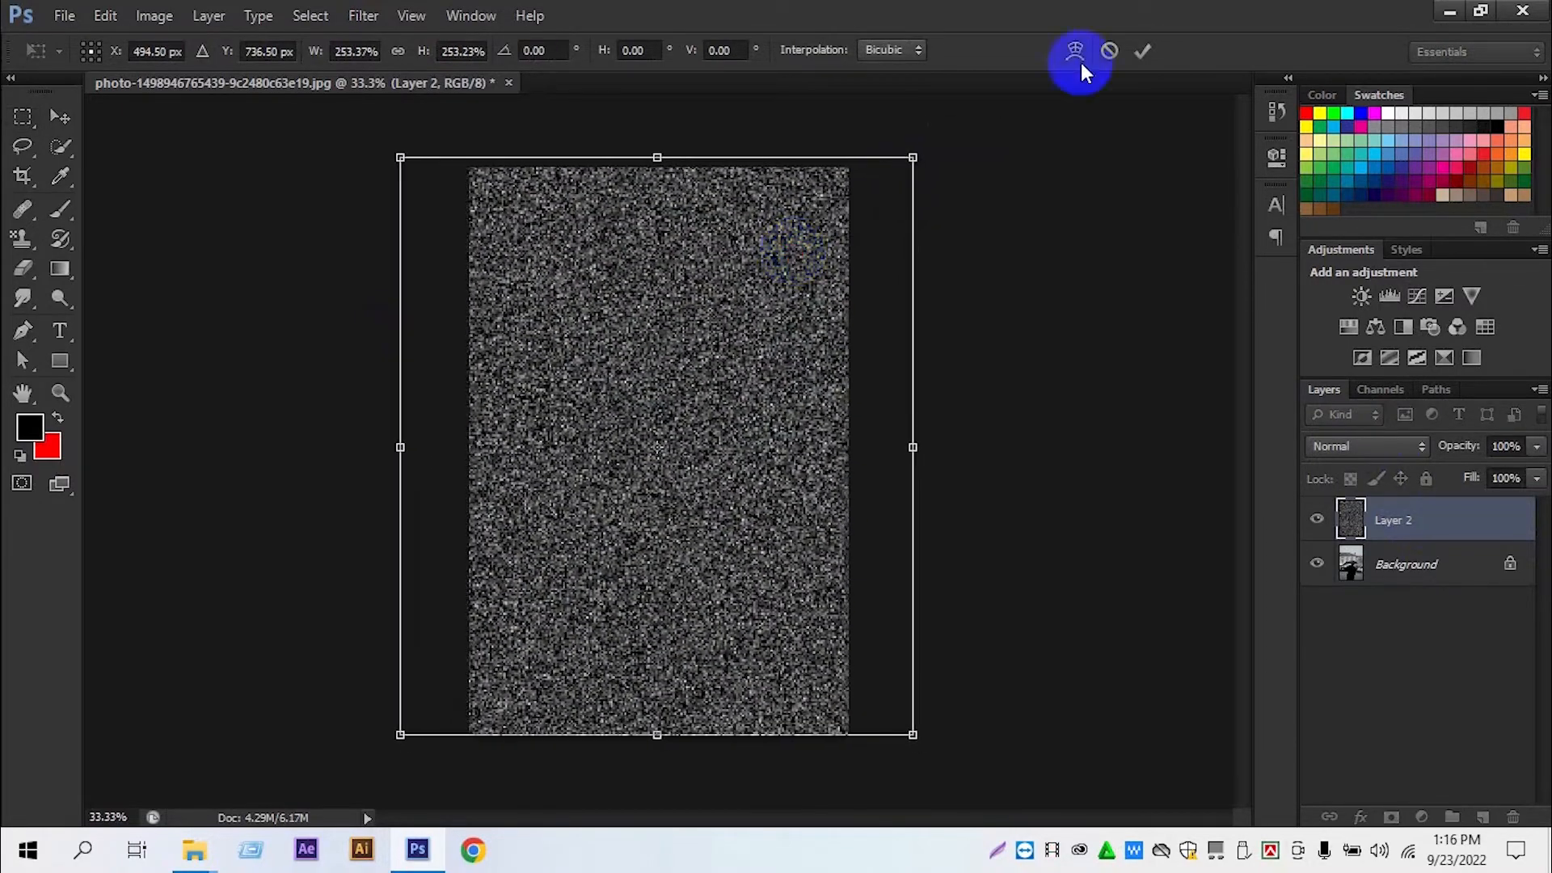
click(1140, 50)
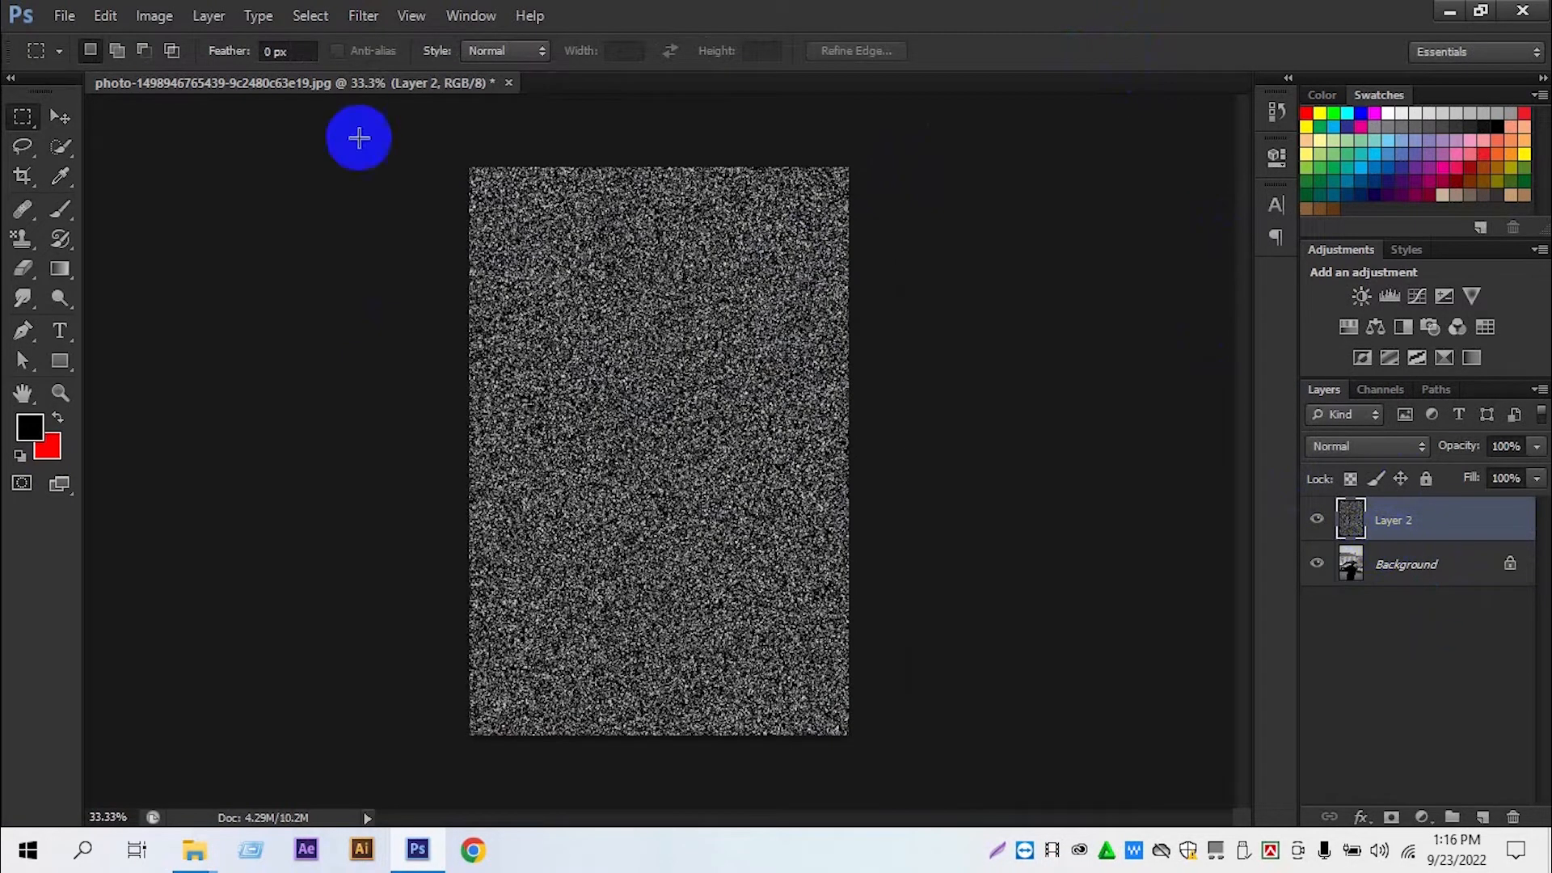
Step: Apply a Motion Blur to the enlarged noise layer with an angle of 60° and a distance of 55 pixels
click(378, 18)
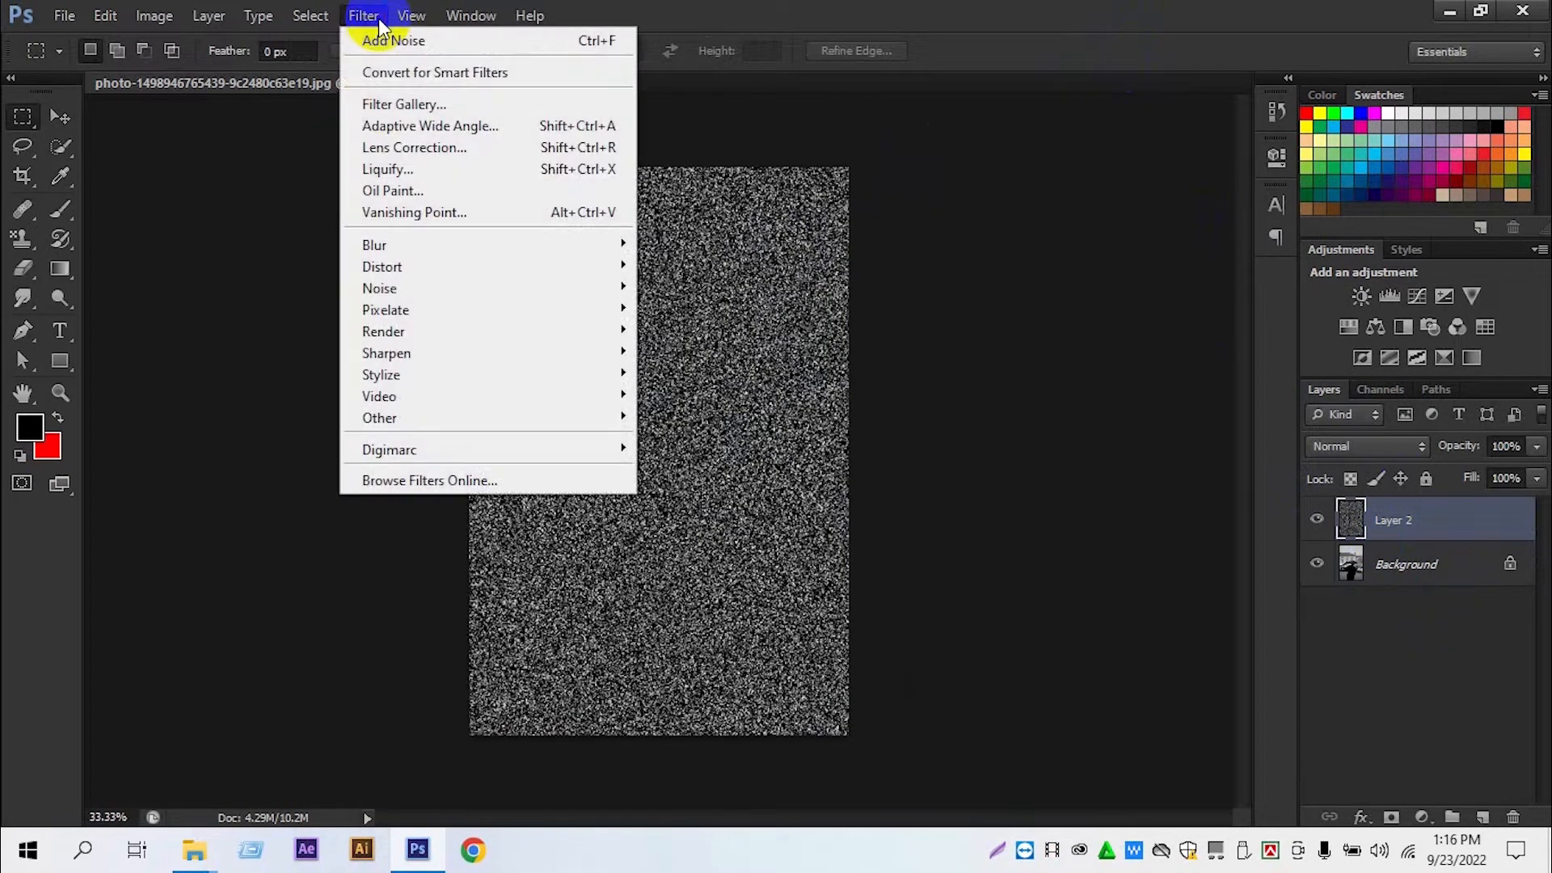
mouse_move(448, 236)
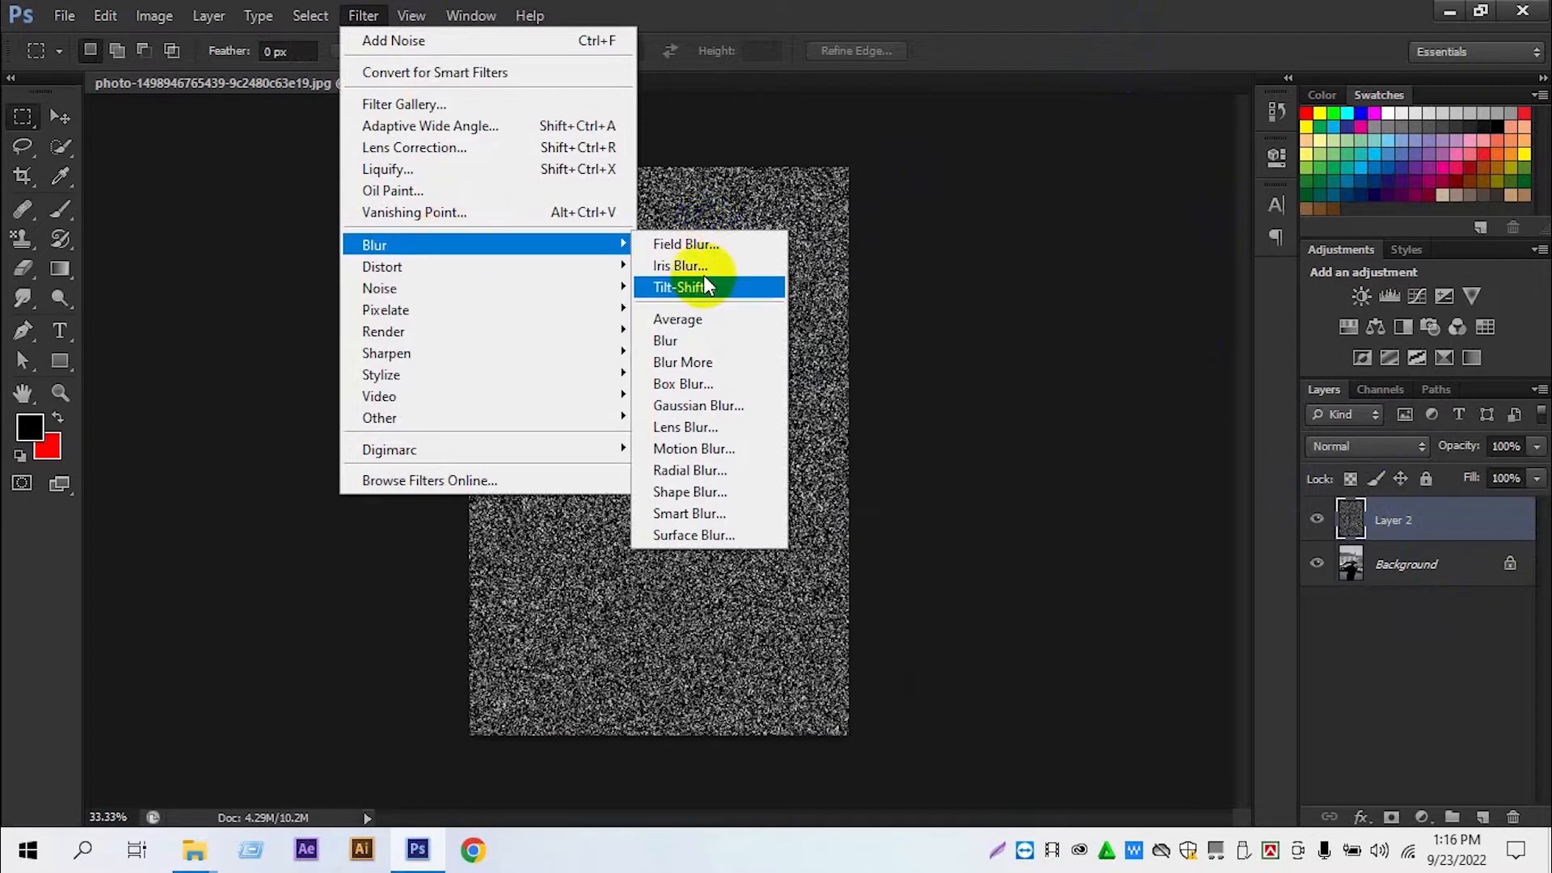
click(693, 448)
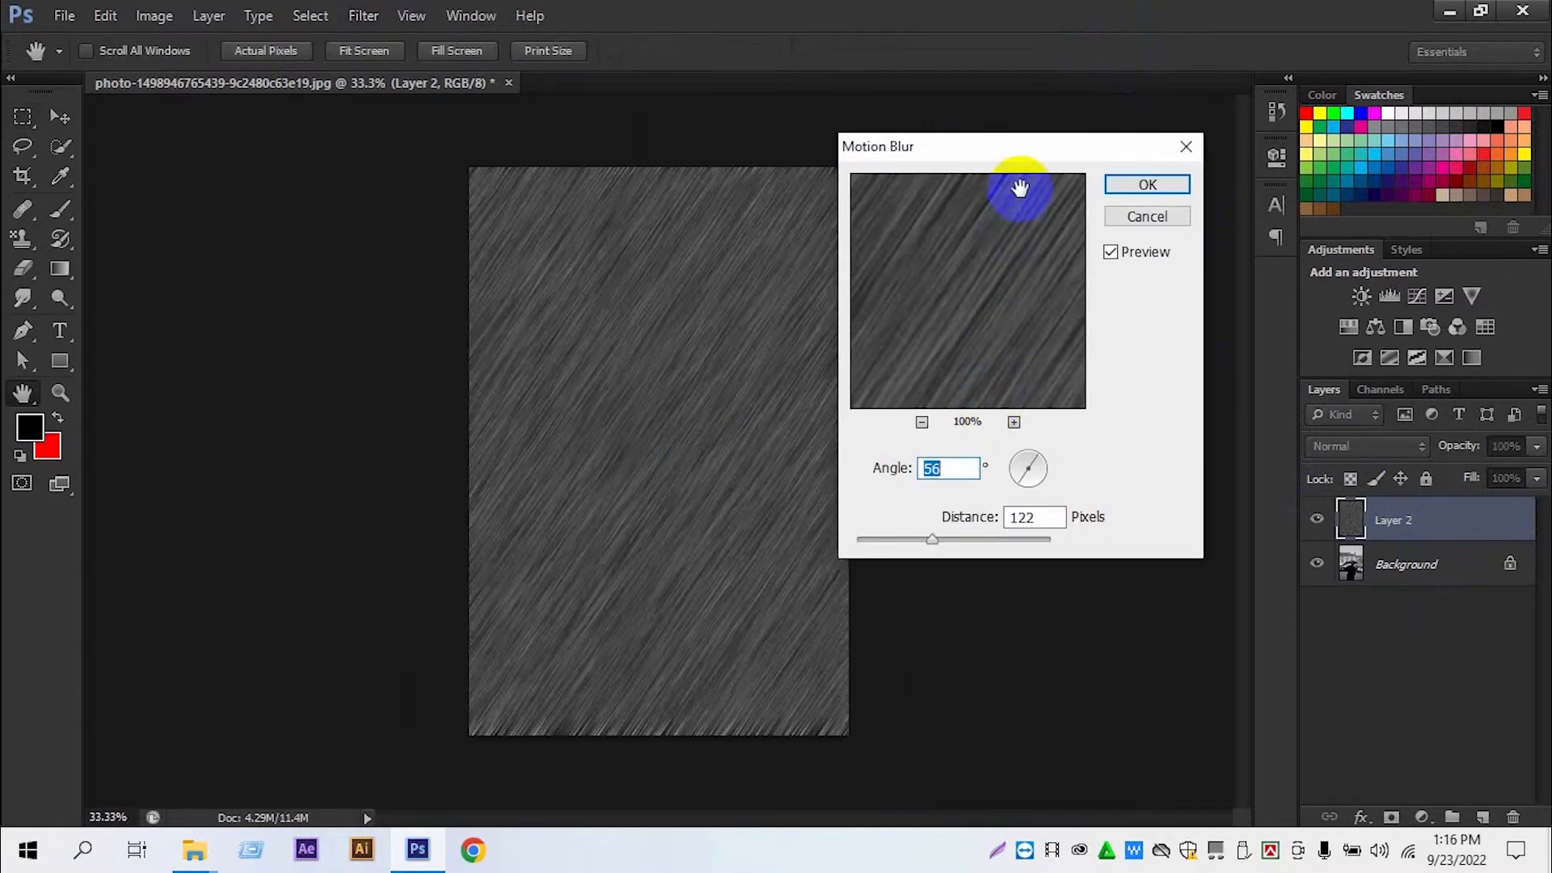
drag(1021, 149, 1157, 116)
double_click(1071, 428)
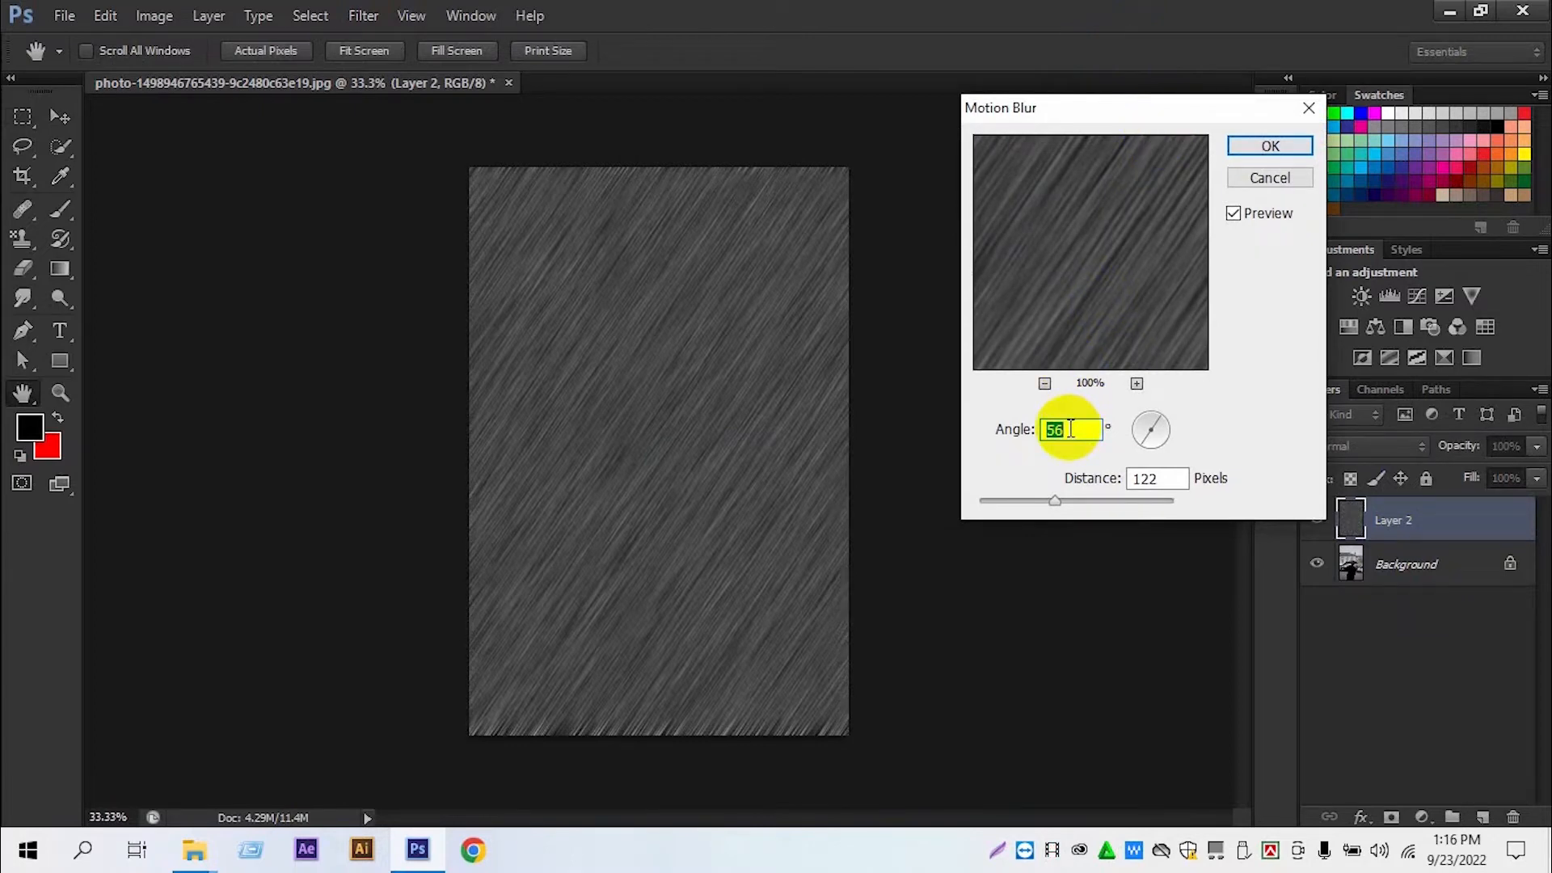
text(60)
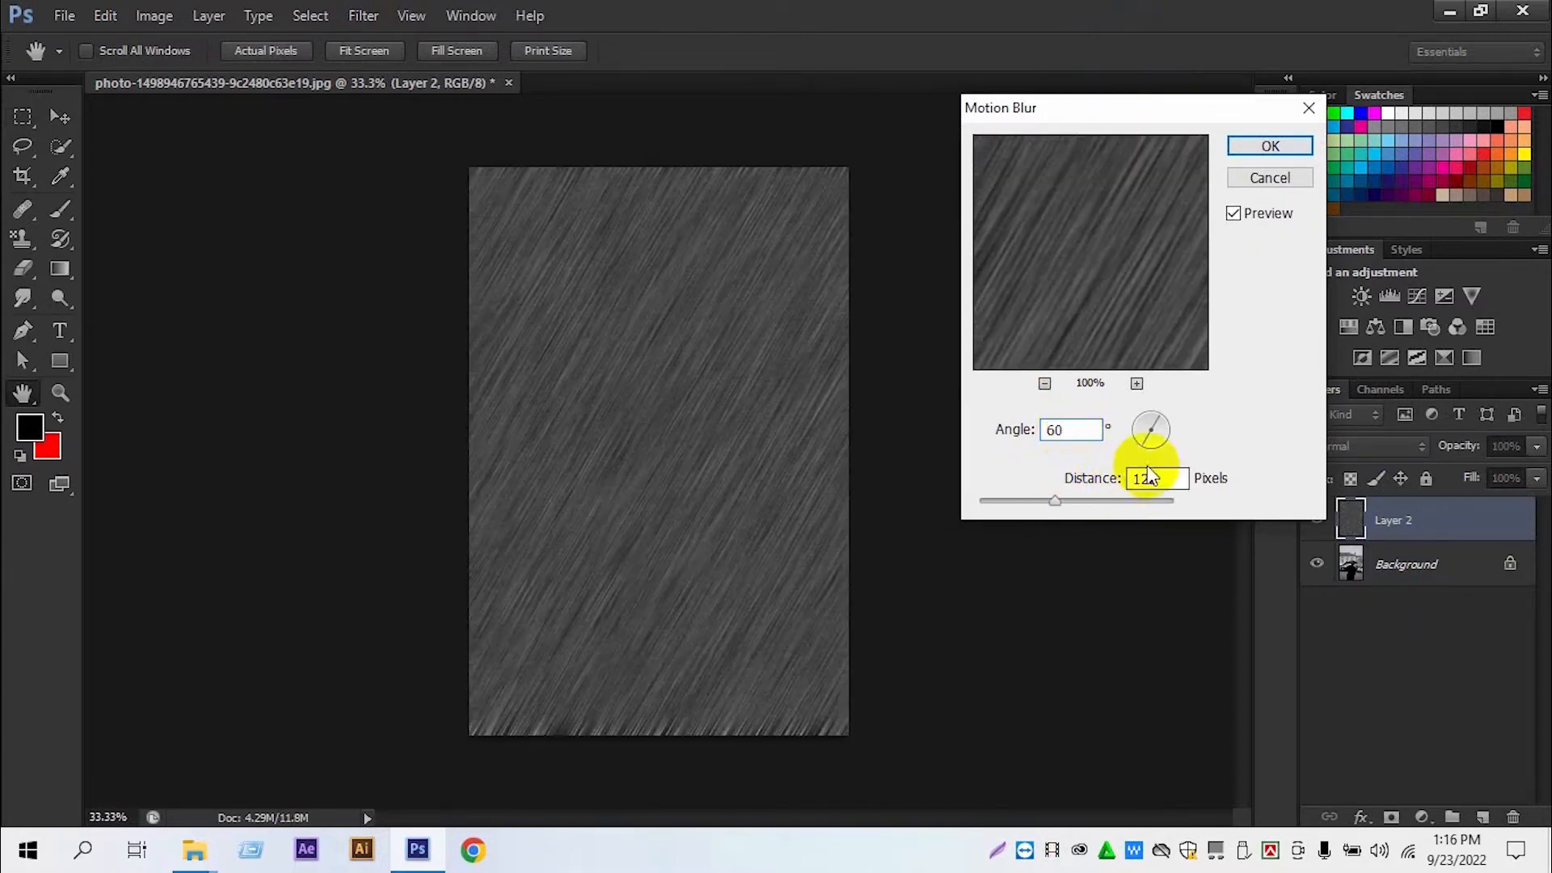
double_click(1149, 477)
text(5)
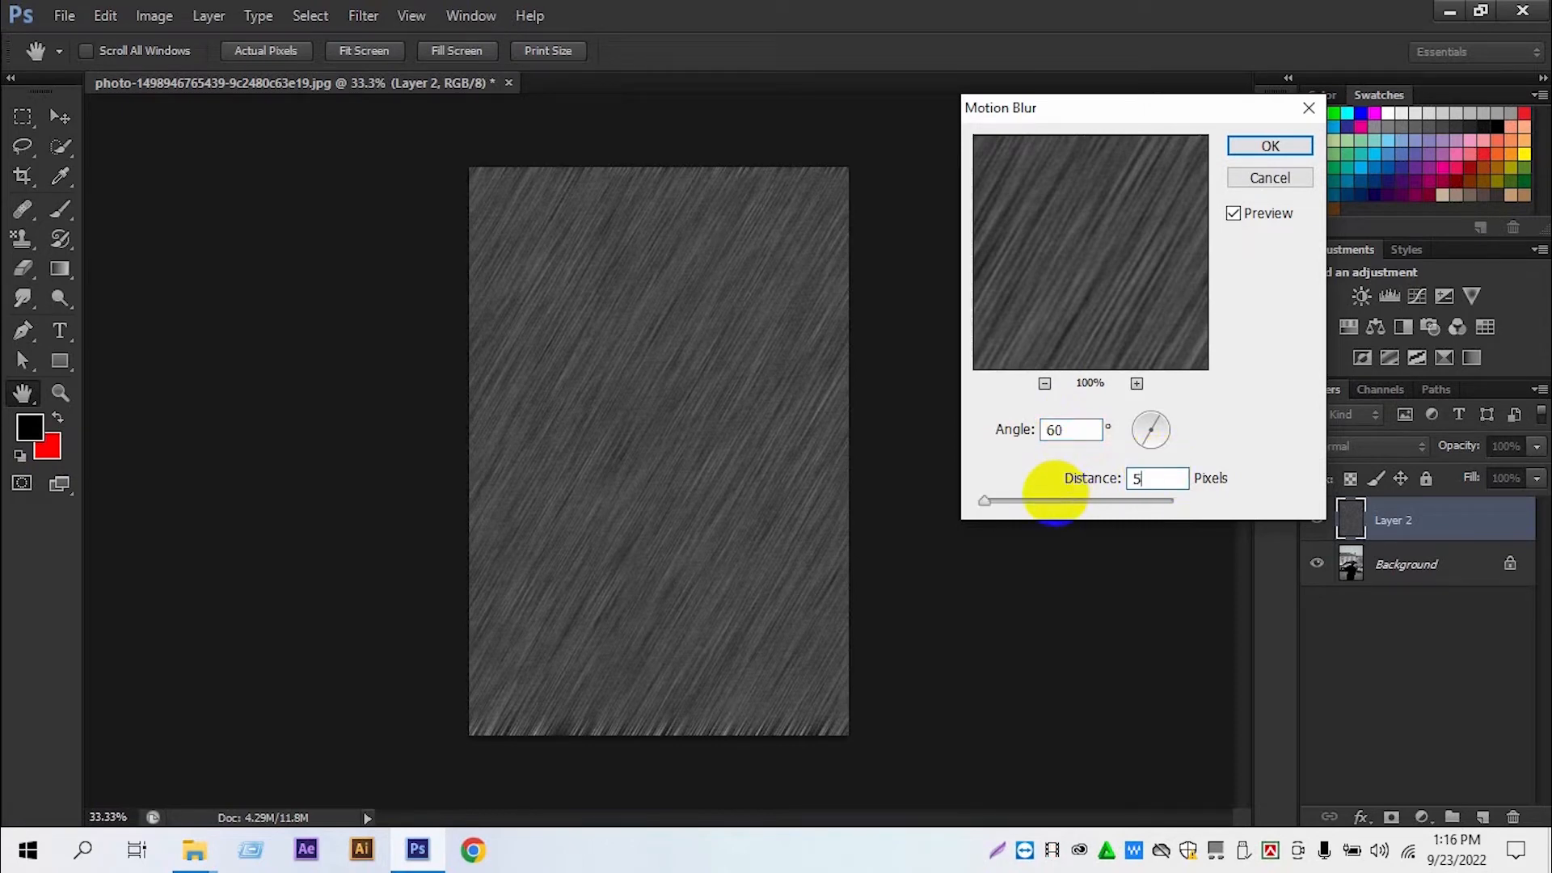
text(5)
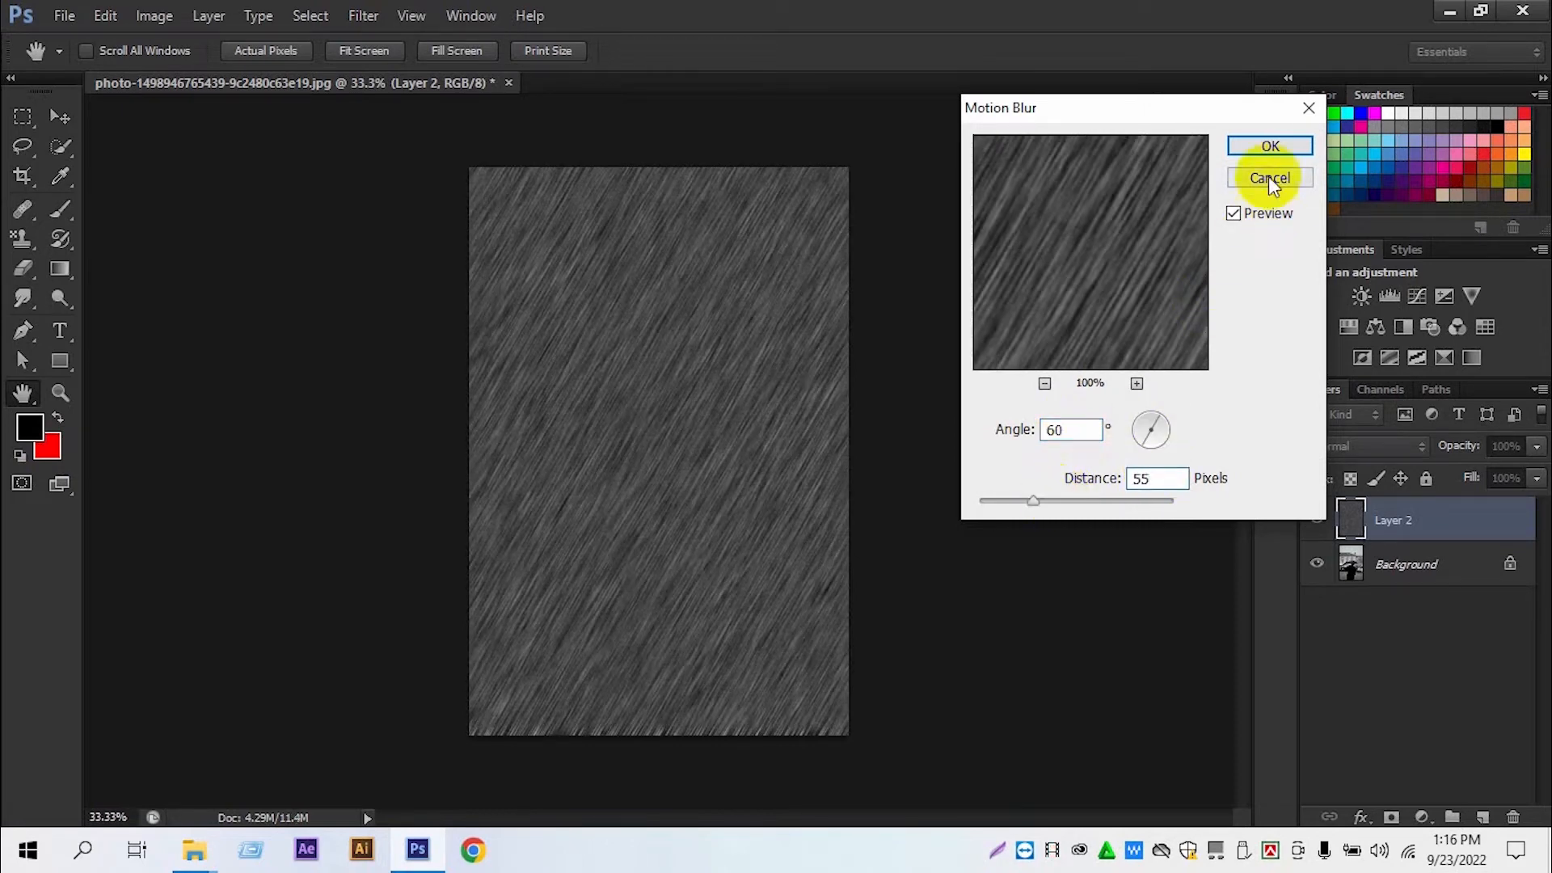
click(1278, 149)
key(m)
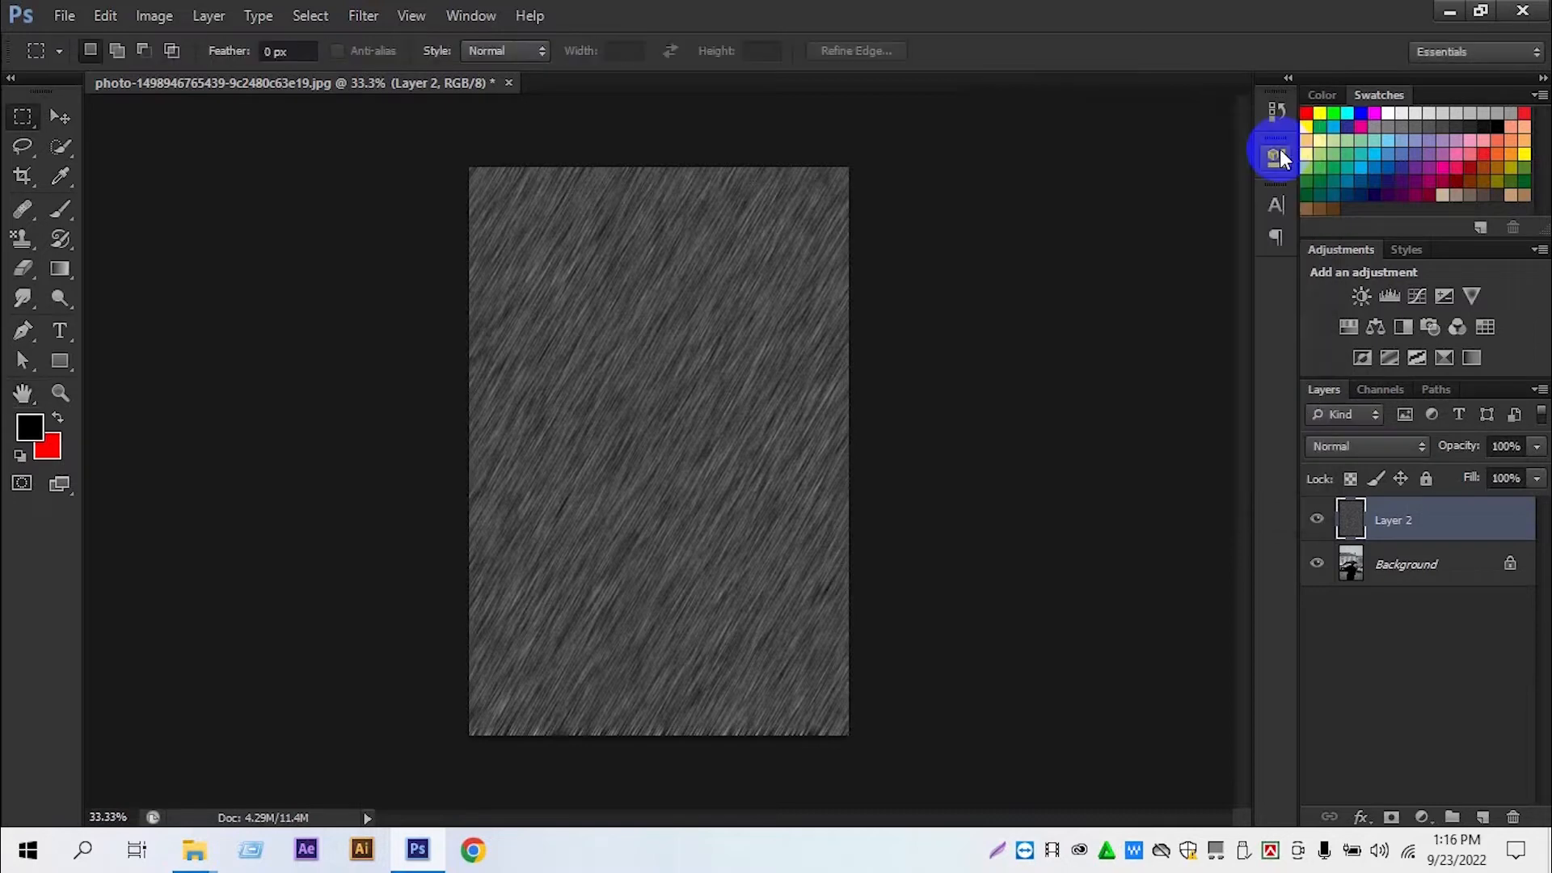
Step: Set the blurred noise layer's blend mode to Screen and add a Levels adjustment clipped to that layer
click(1401, 446)
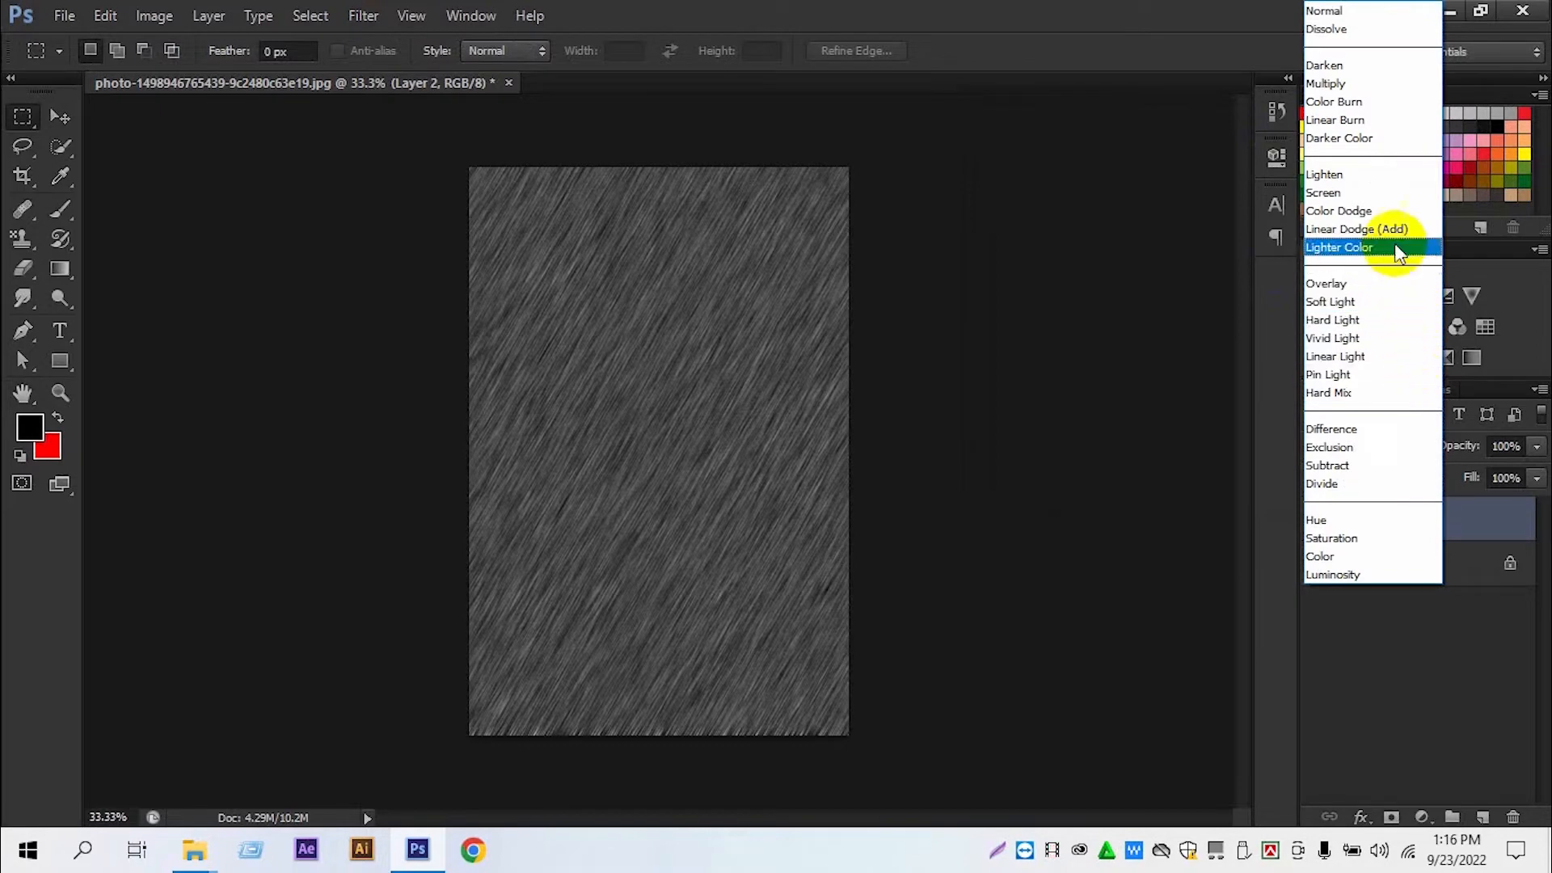
click(1368, 194)
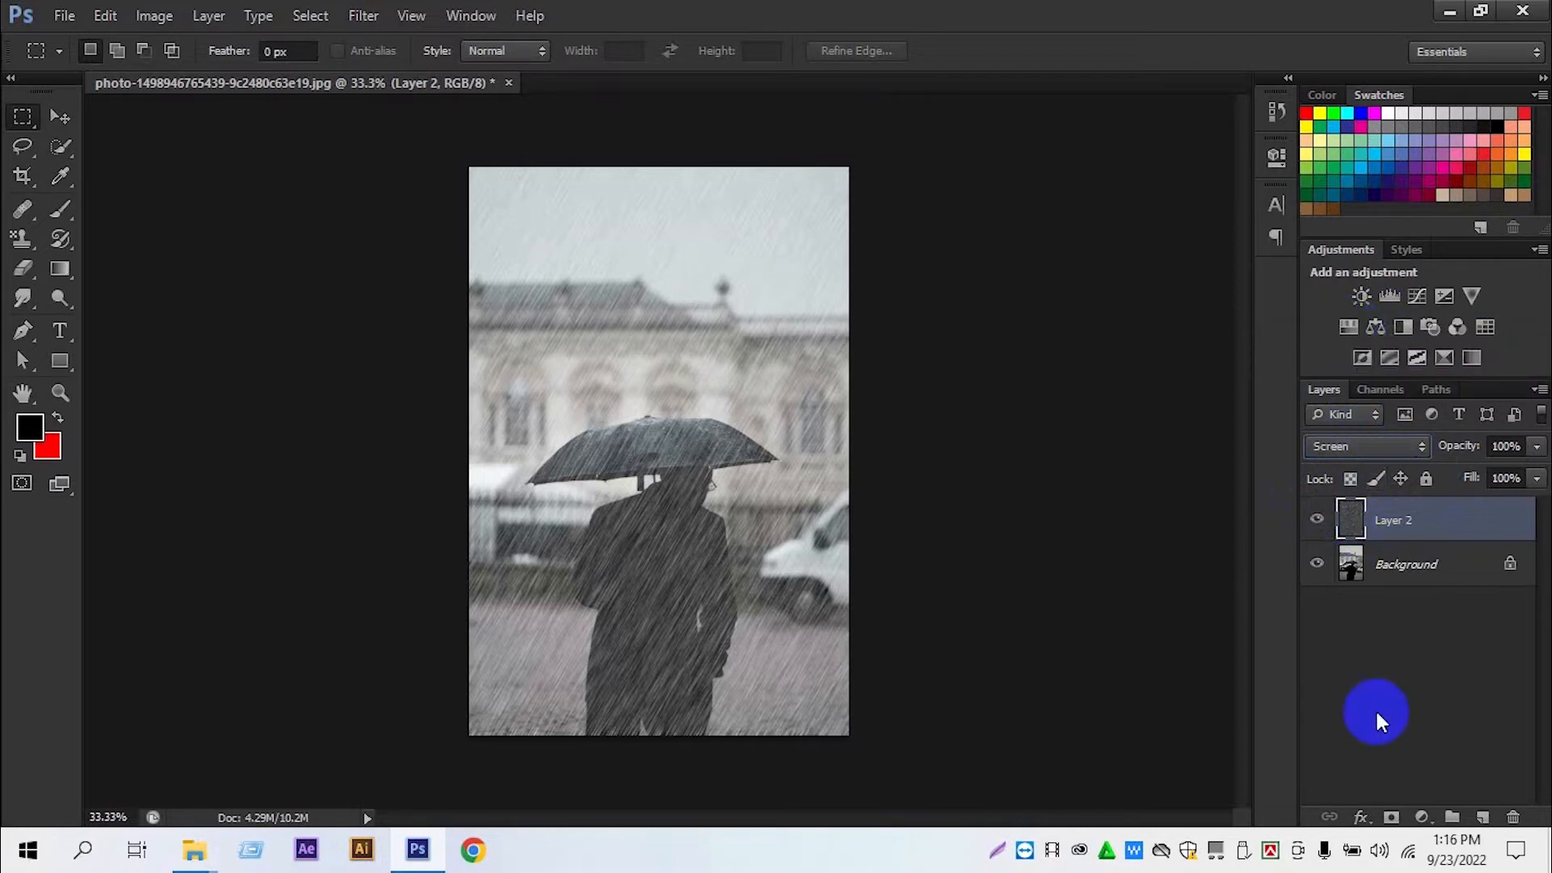
click(1365, 818)
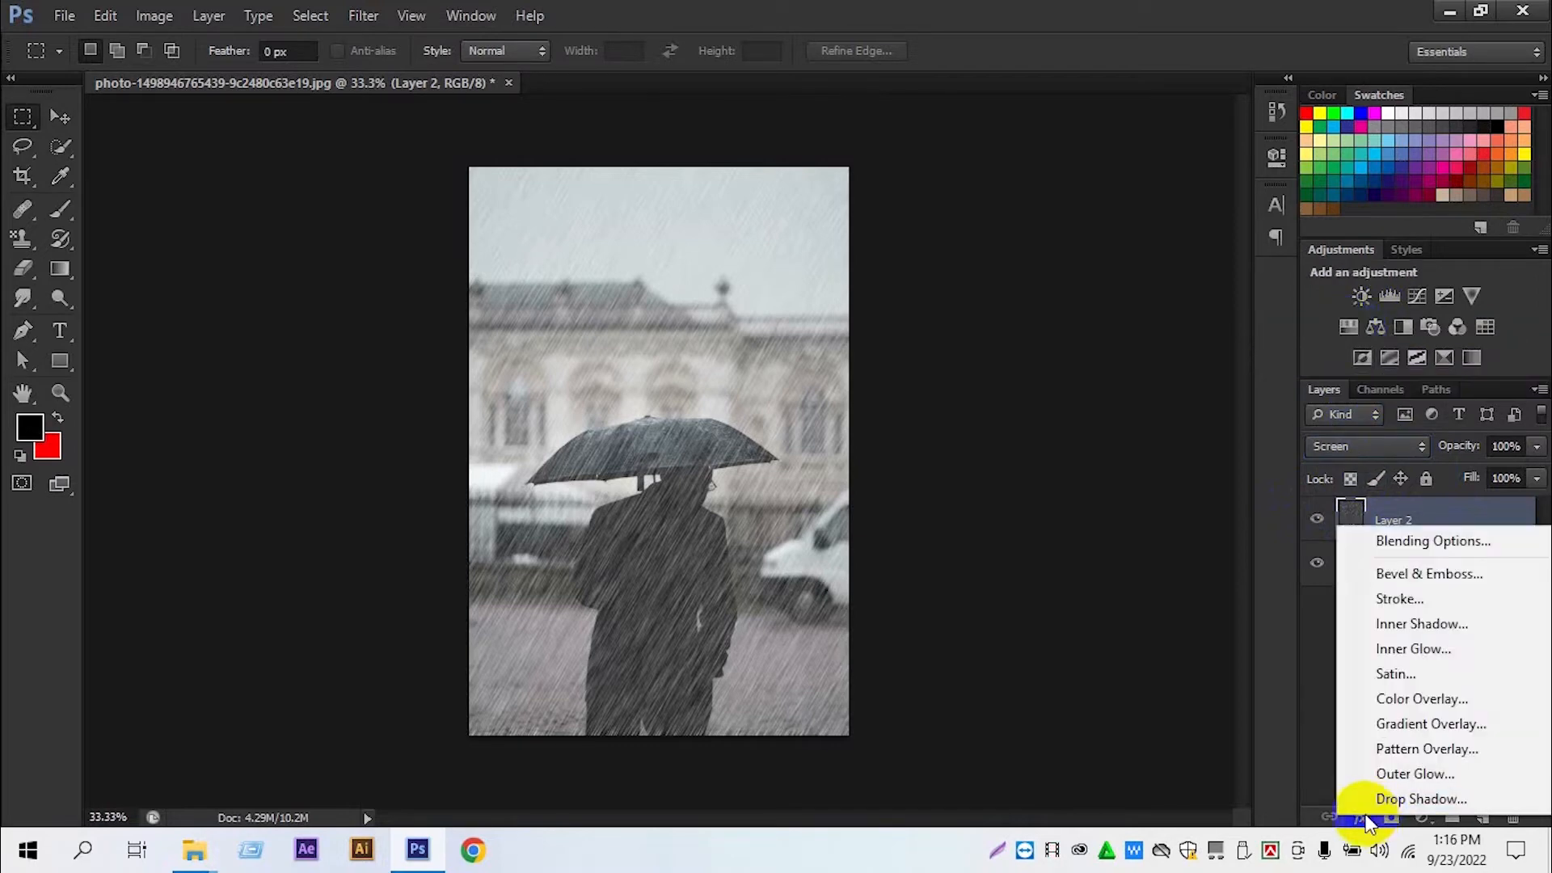
click(1394, 821)
click(1416, 818)
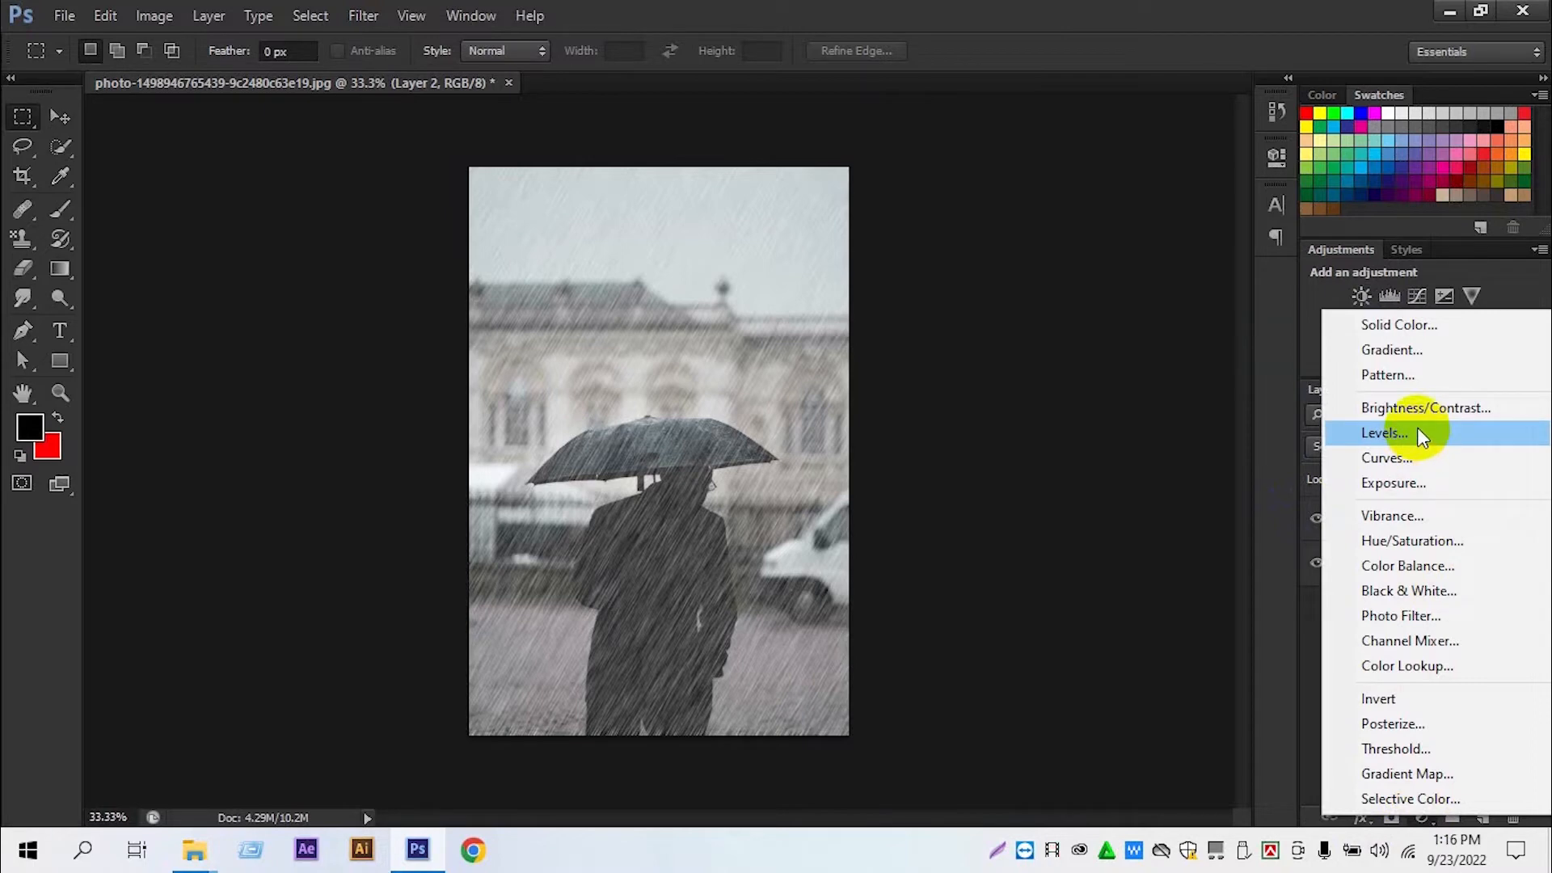
click(1386, 426)
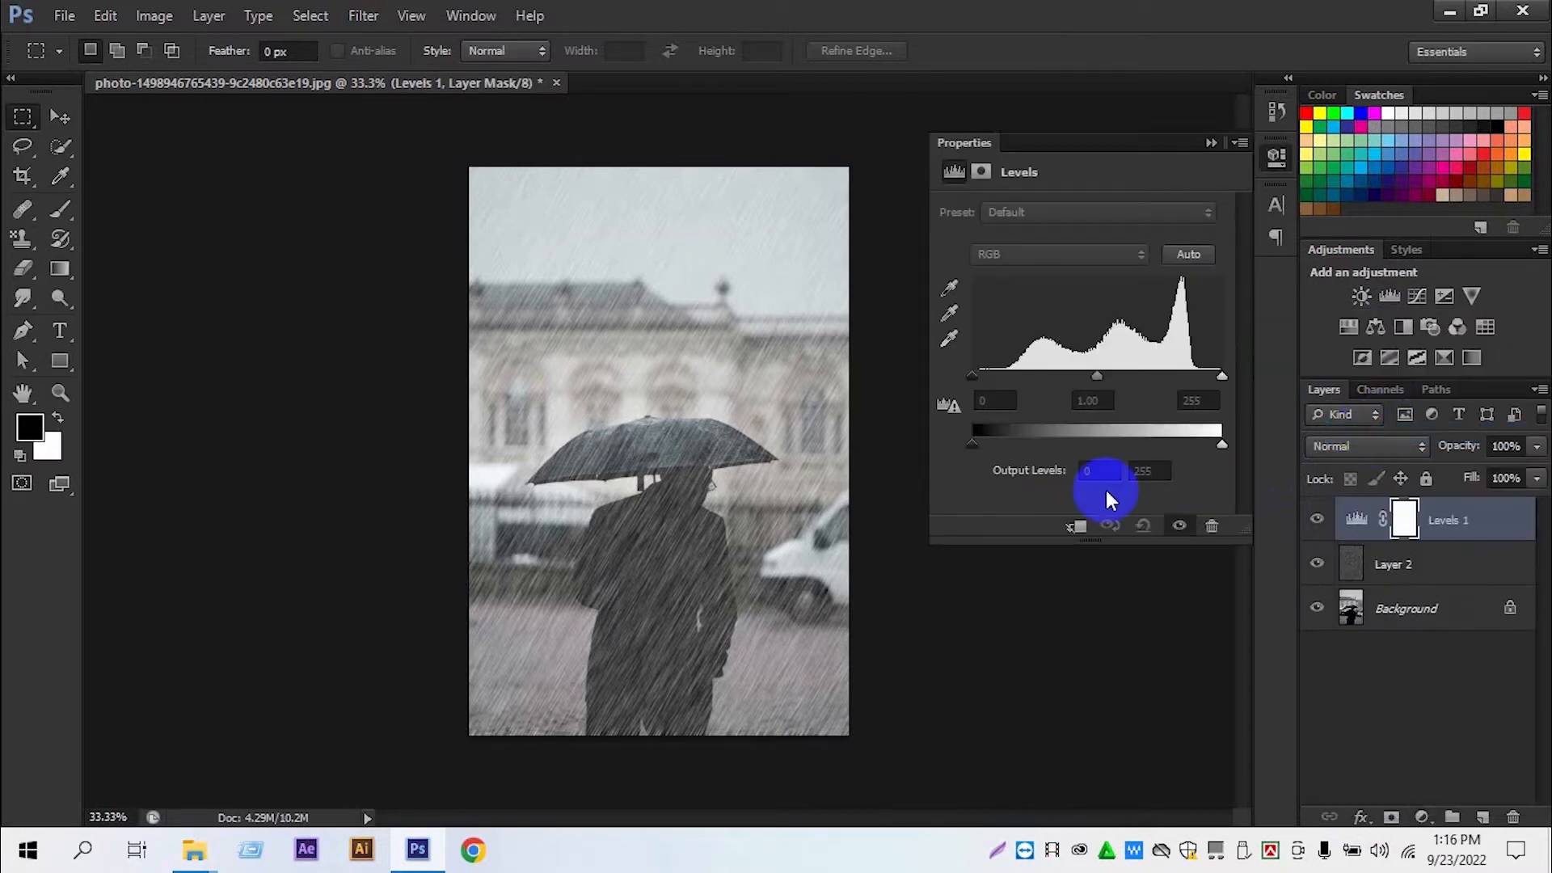
click(1069, 524)
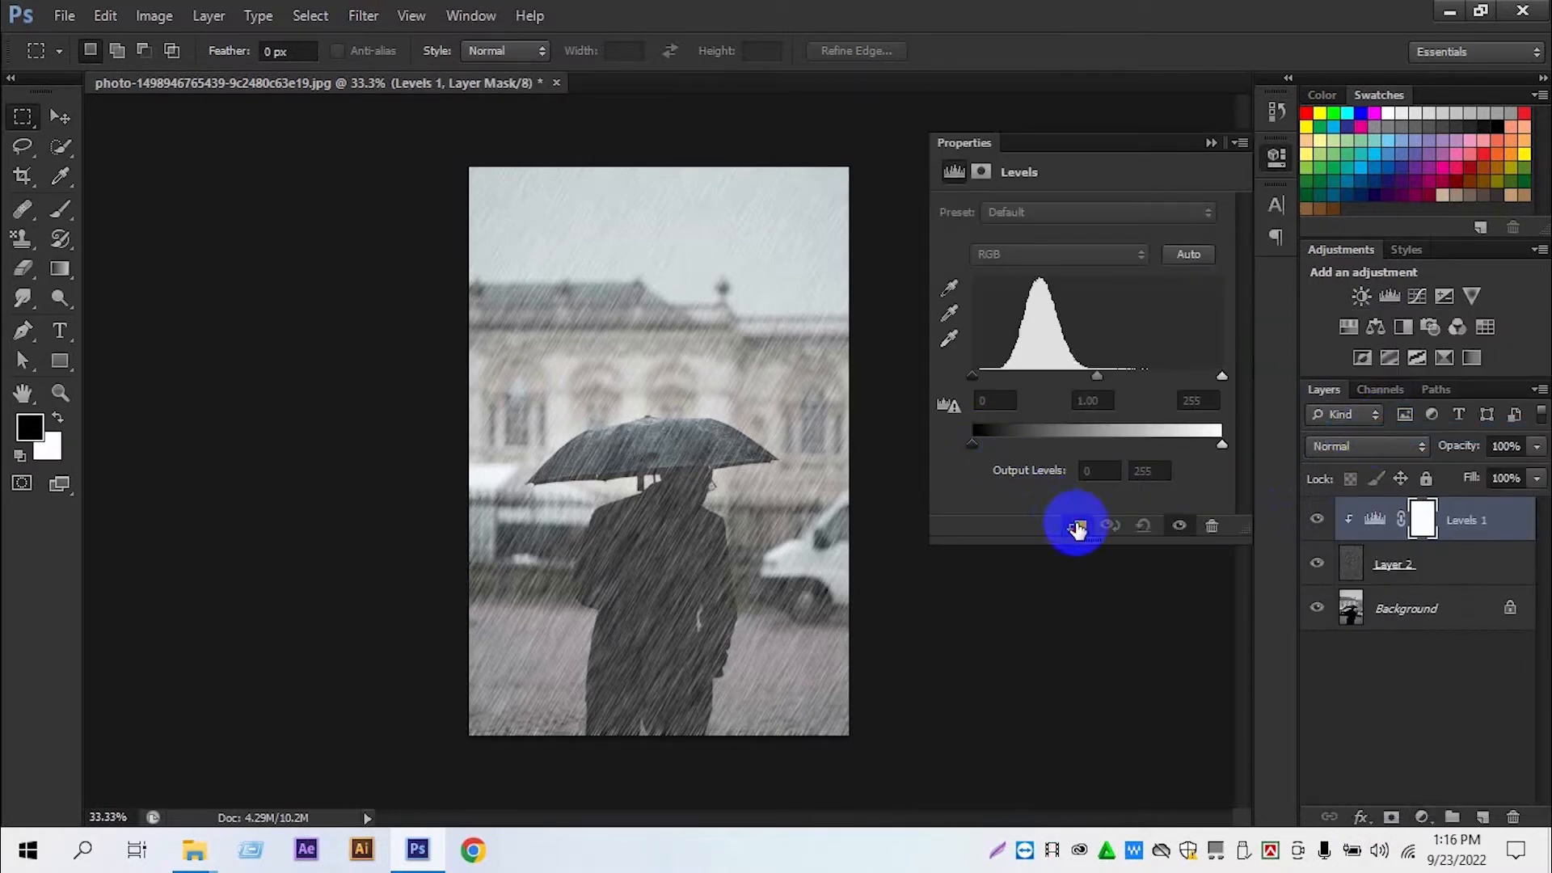
Step: Adjust the clipped Levels to input black 53, input white 220 and output white 236 to strengthen the rain streaks
drag(972, 377, 1011, 374)
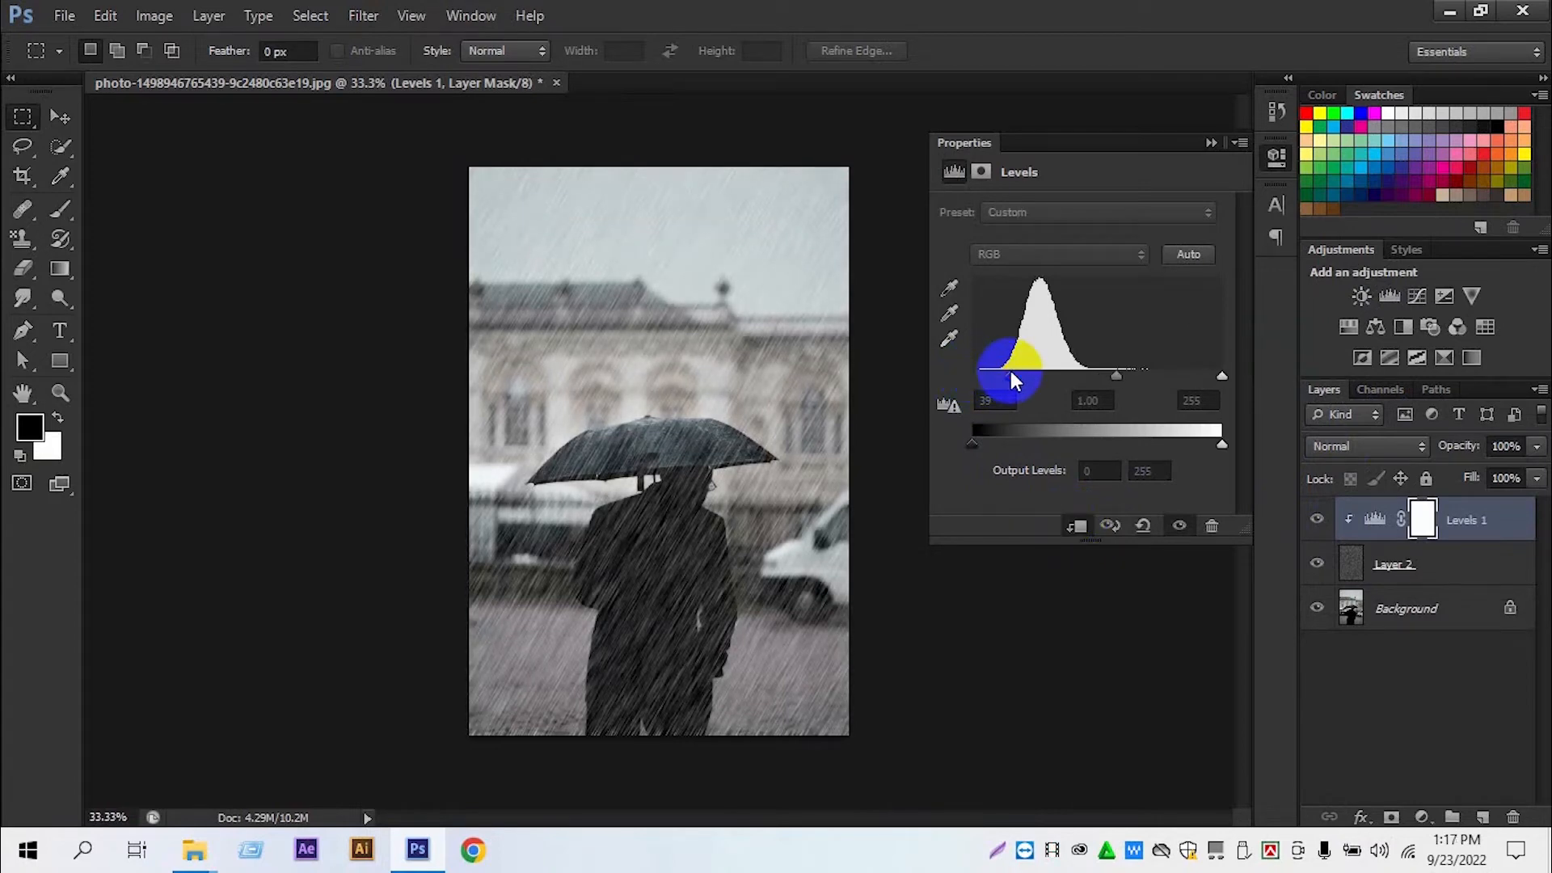
mouse_move(1112, 384)
mouse_down()
mouse_move(1095, 377)
mouse_move(1116, 377)
mouse_up()
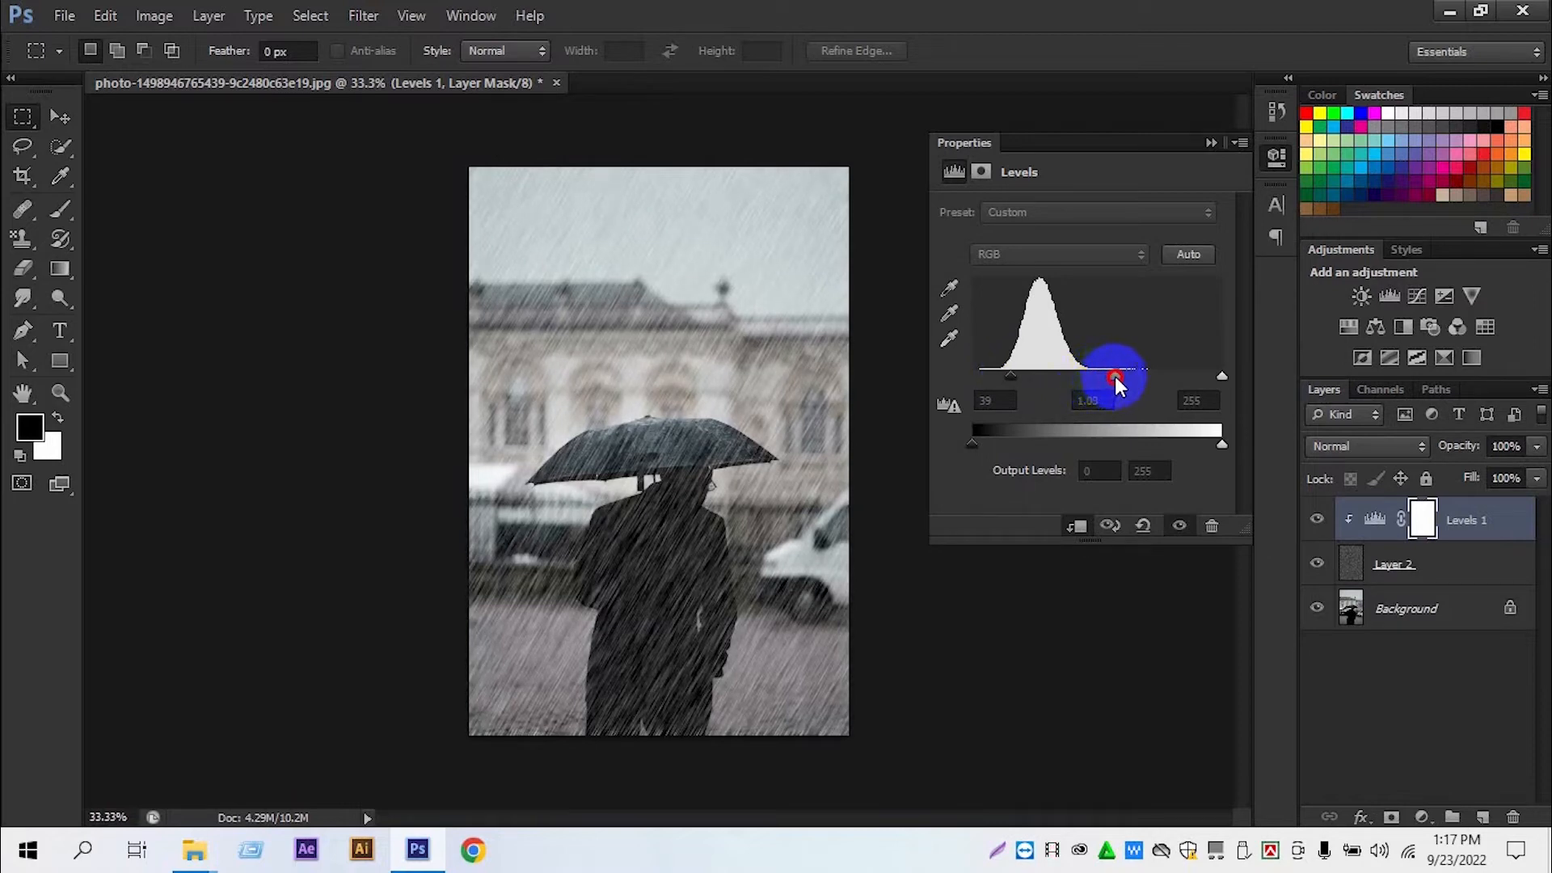
drag(1222, 376, 1196, 375)
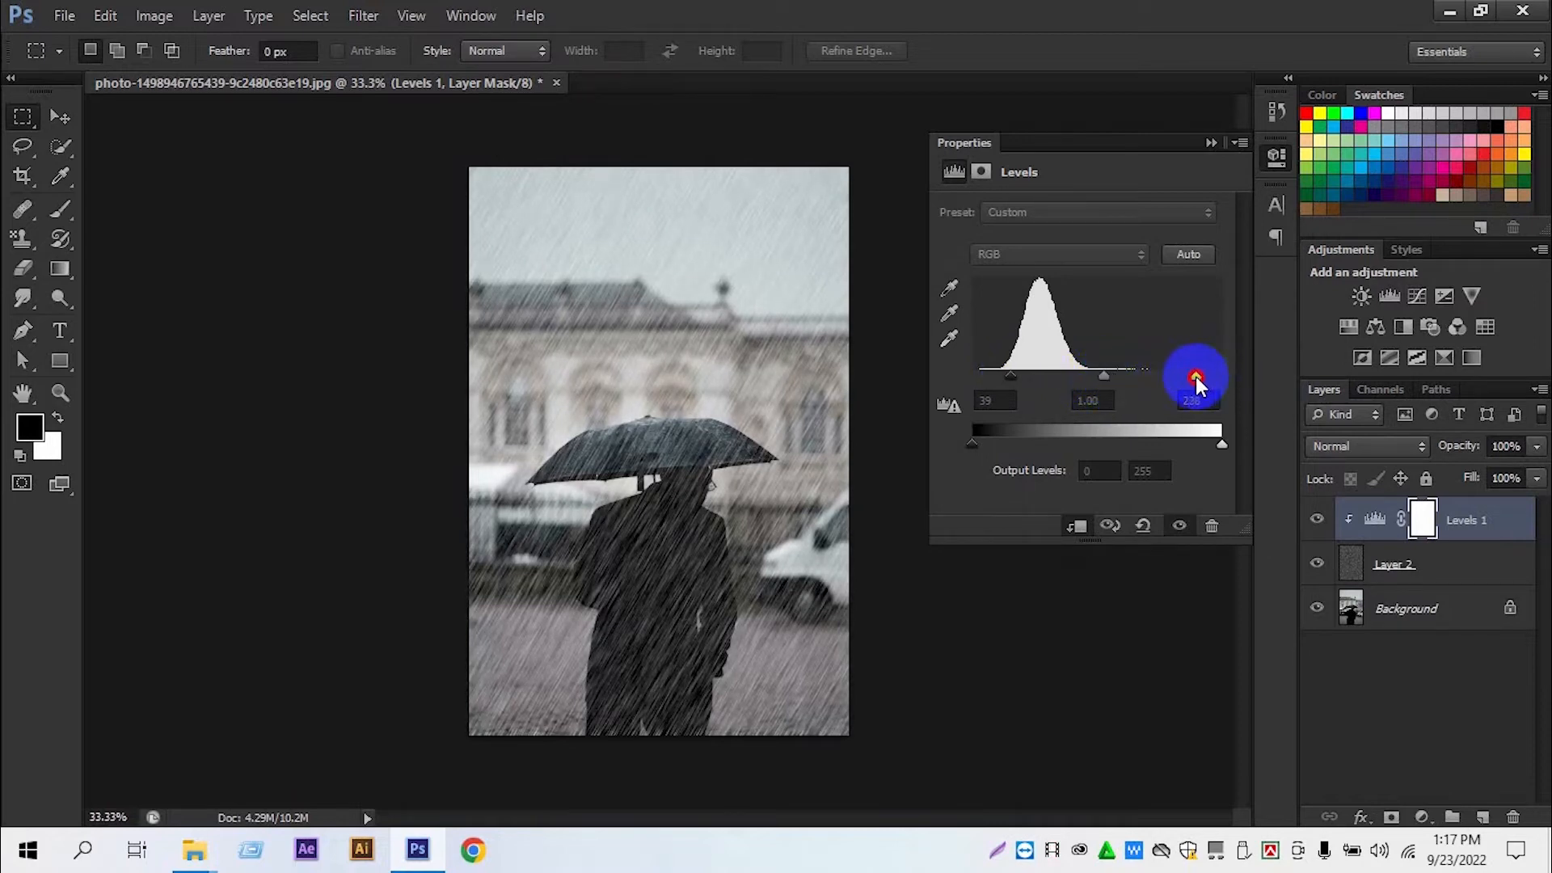
drag(1015, 382, 1025, 388)
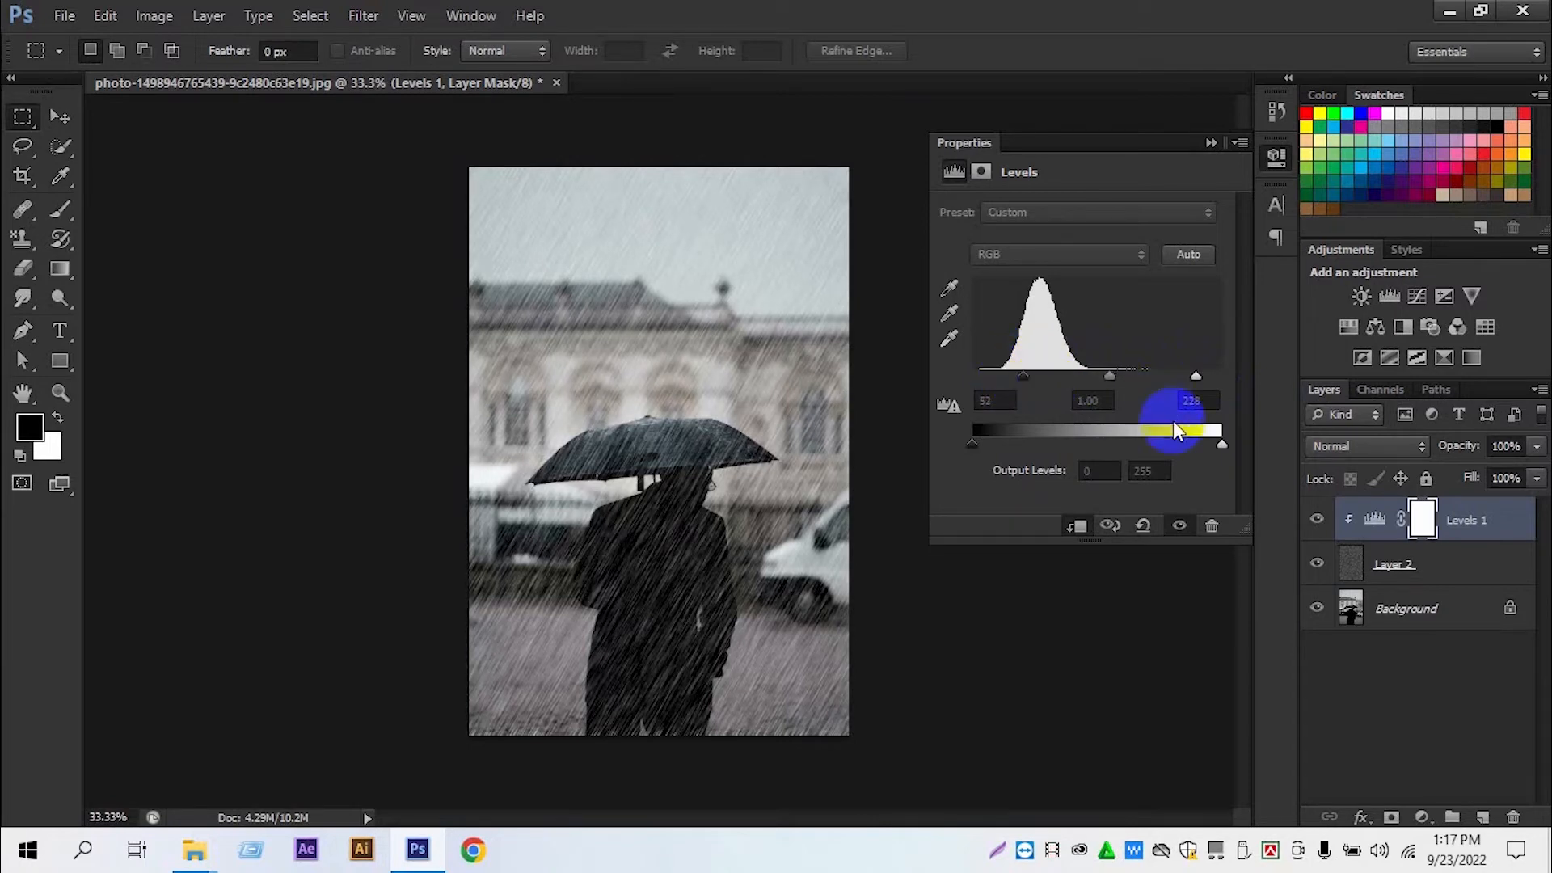
drag(1220, 443, 1204, 450)
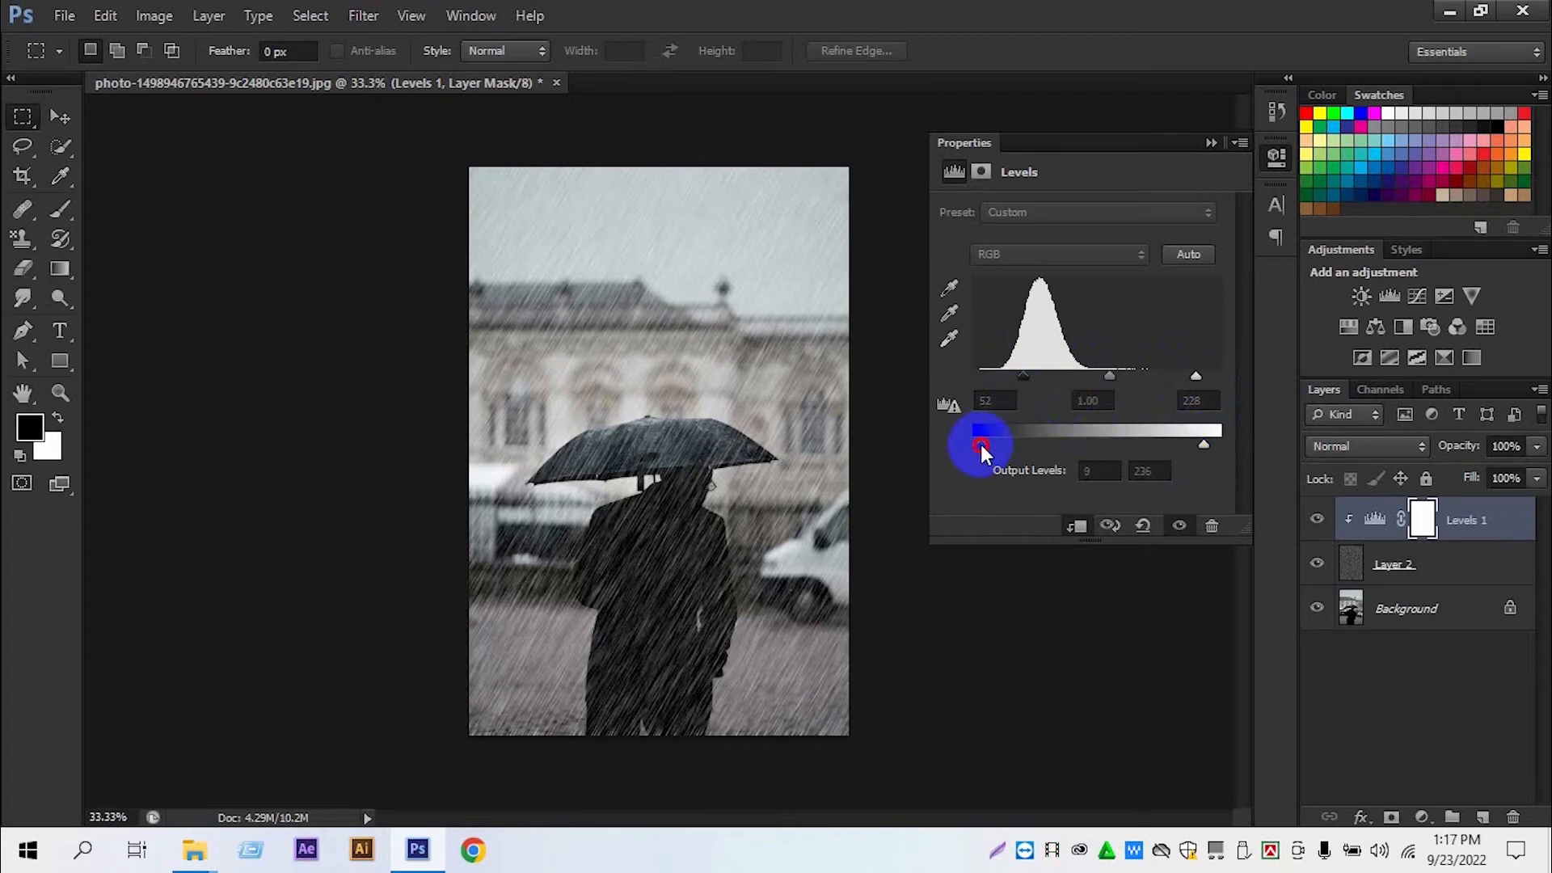
drag(981, 445, 972, 439)
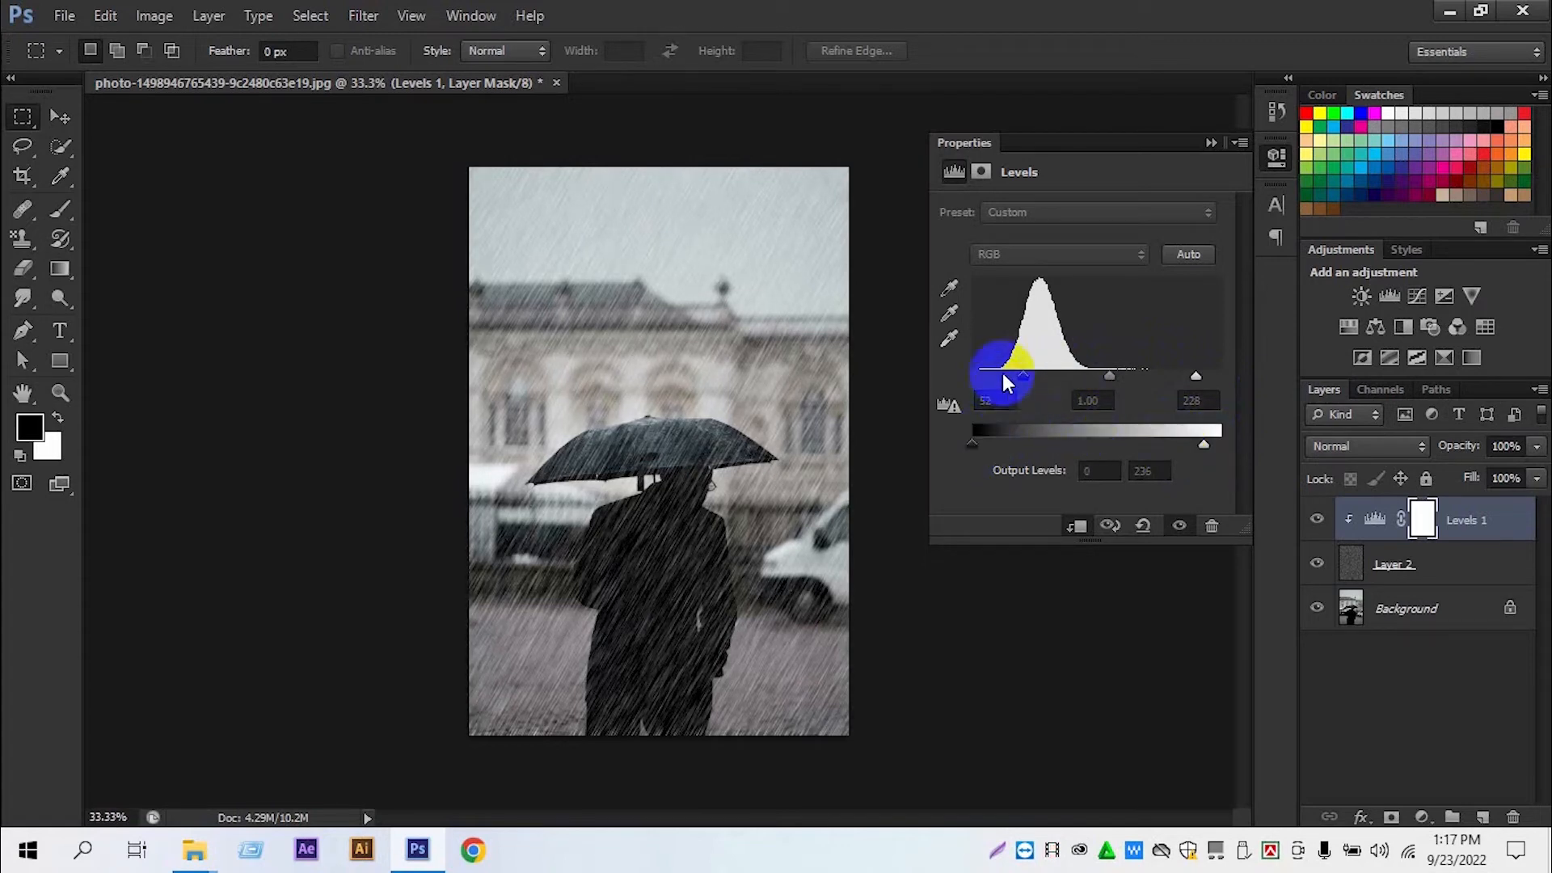
drag(1015, 378, 1027, 387)
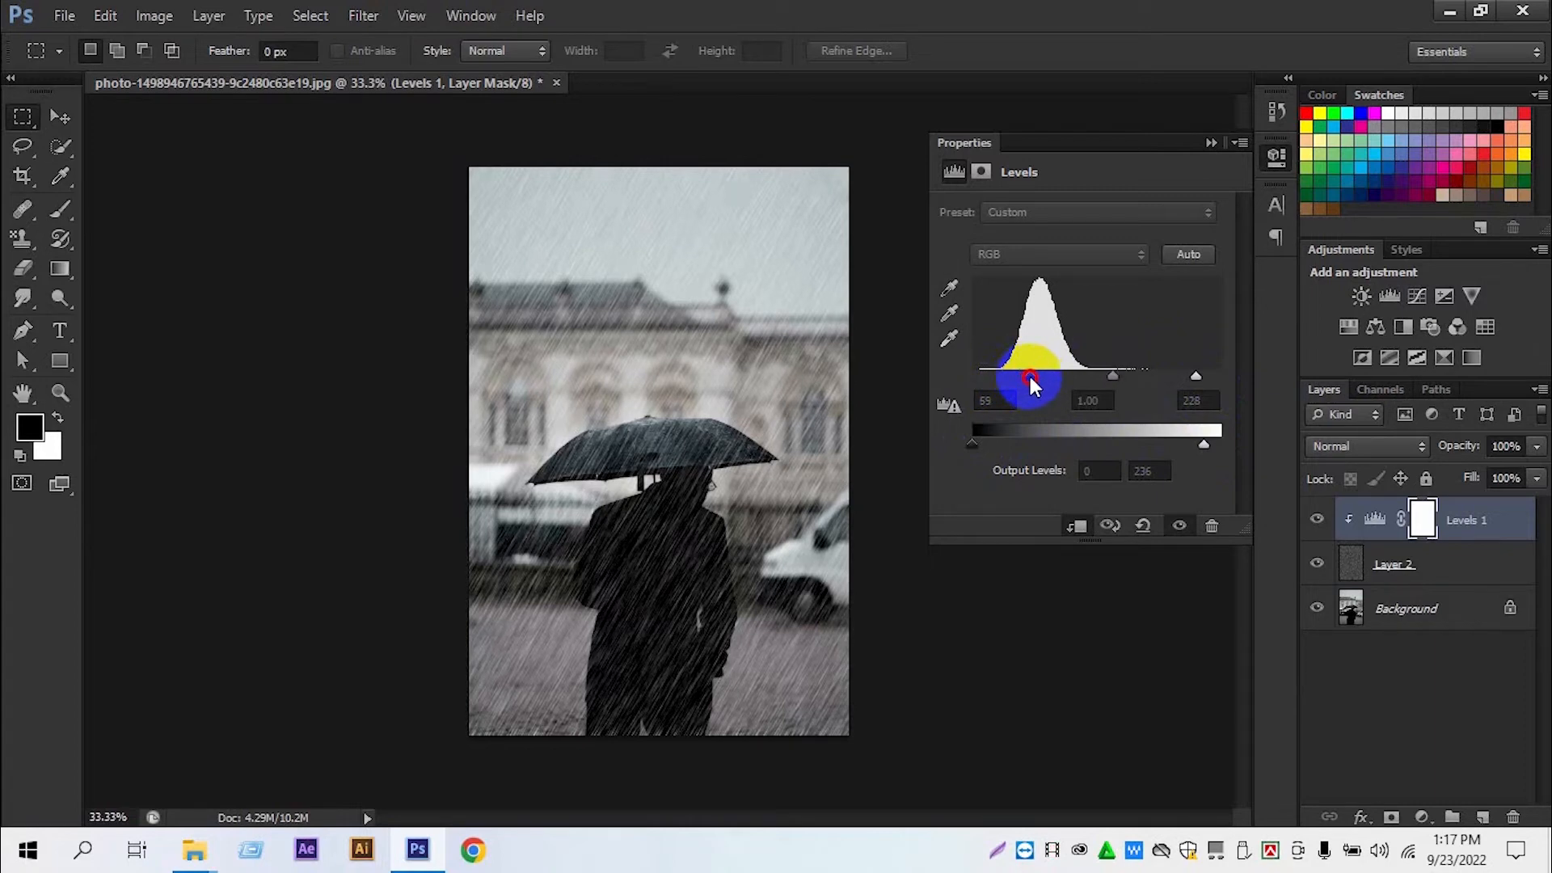
drag(1114, 375, 1187, 385)
drag(1028, 375, 1024, 378)
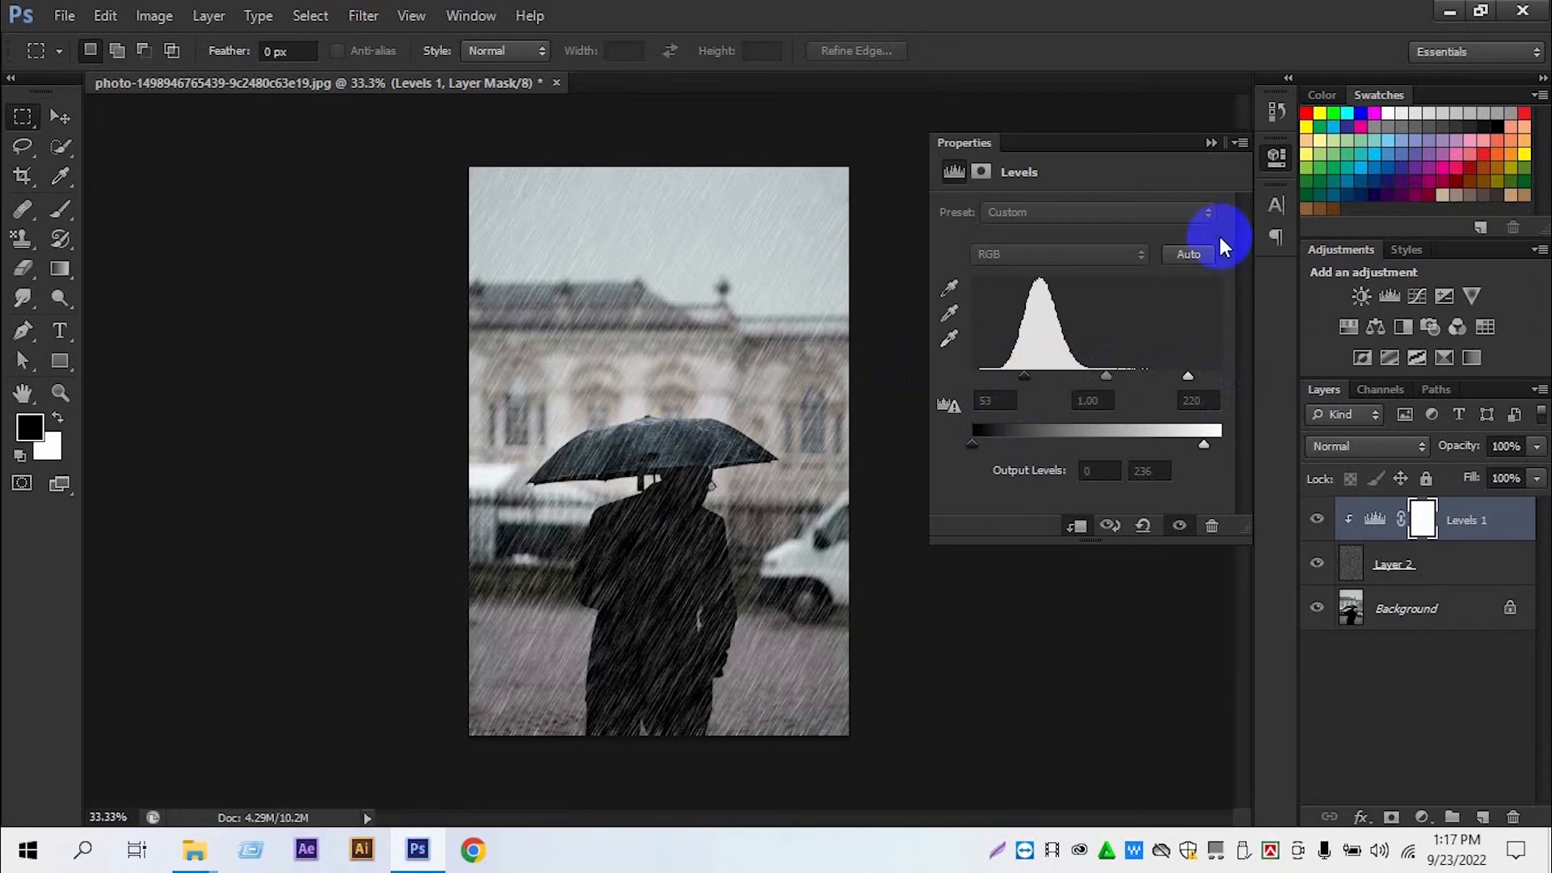
click(1215, 142)
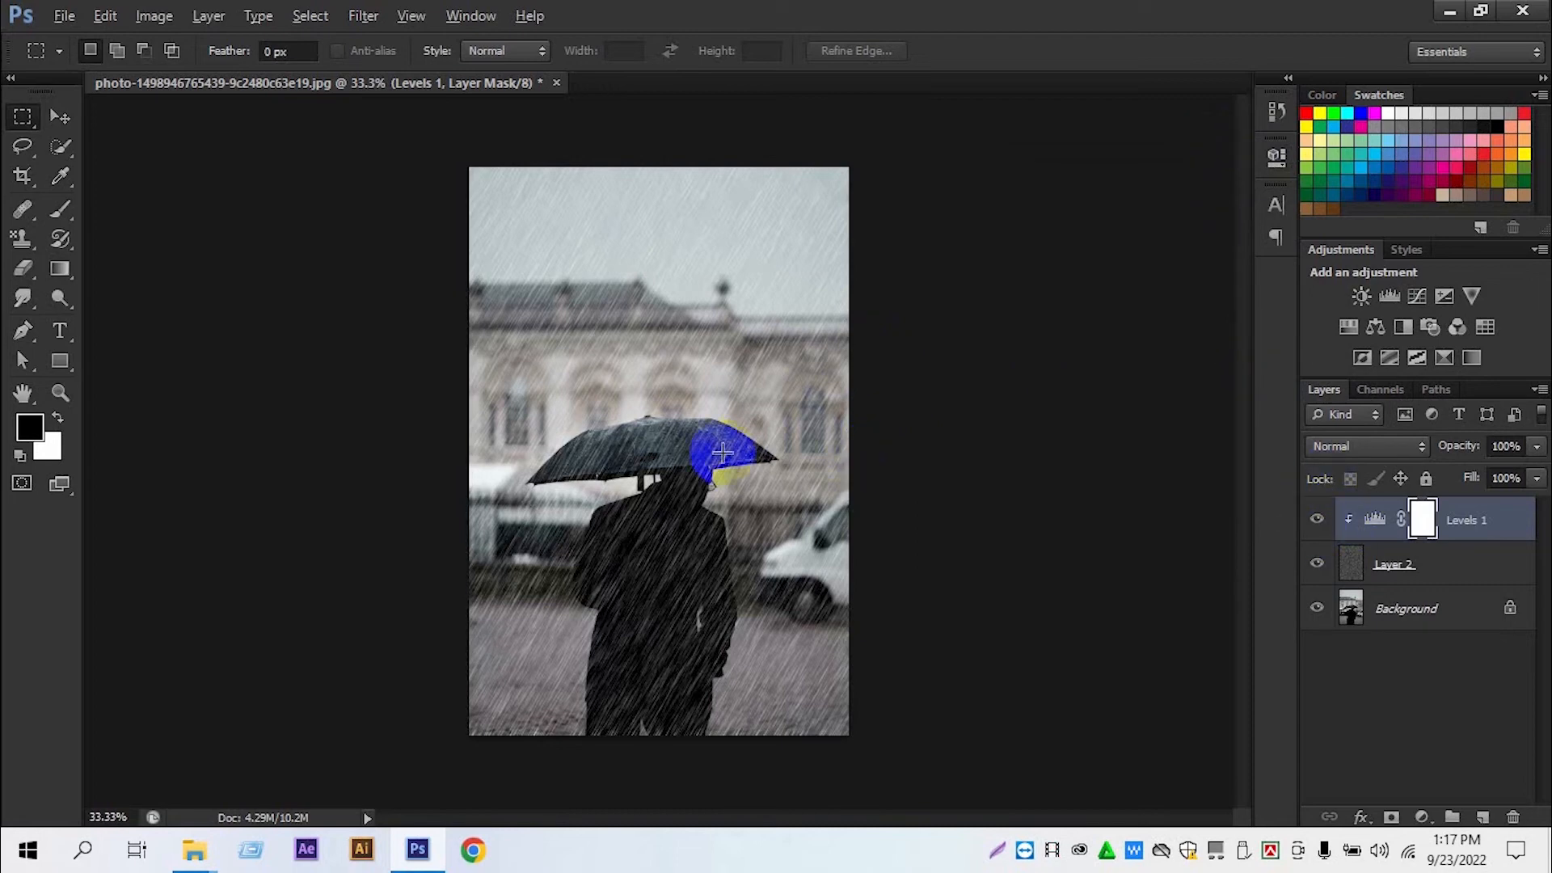
Step: Group the clipped Levels adjustment and the blurred noise layer into one layer group
scroll(719, 453, up, 2)
scroll(719, 453, down, 3)
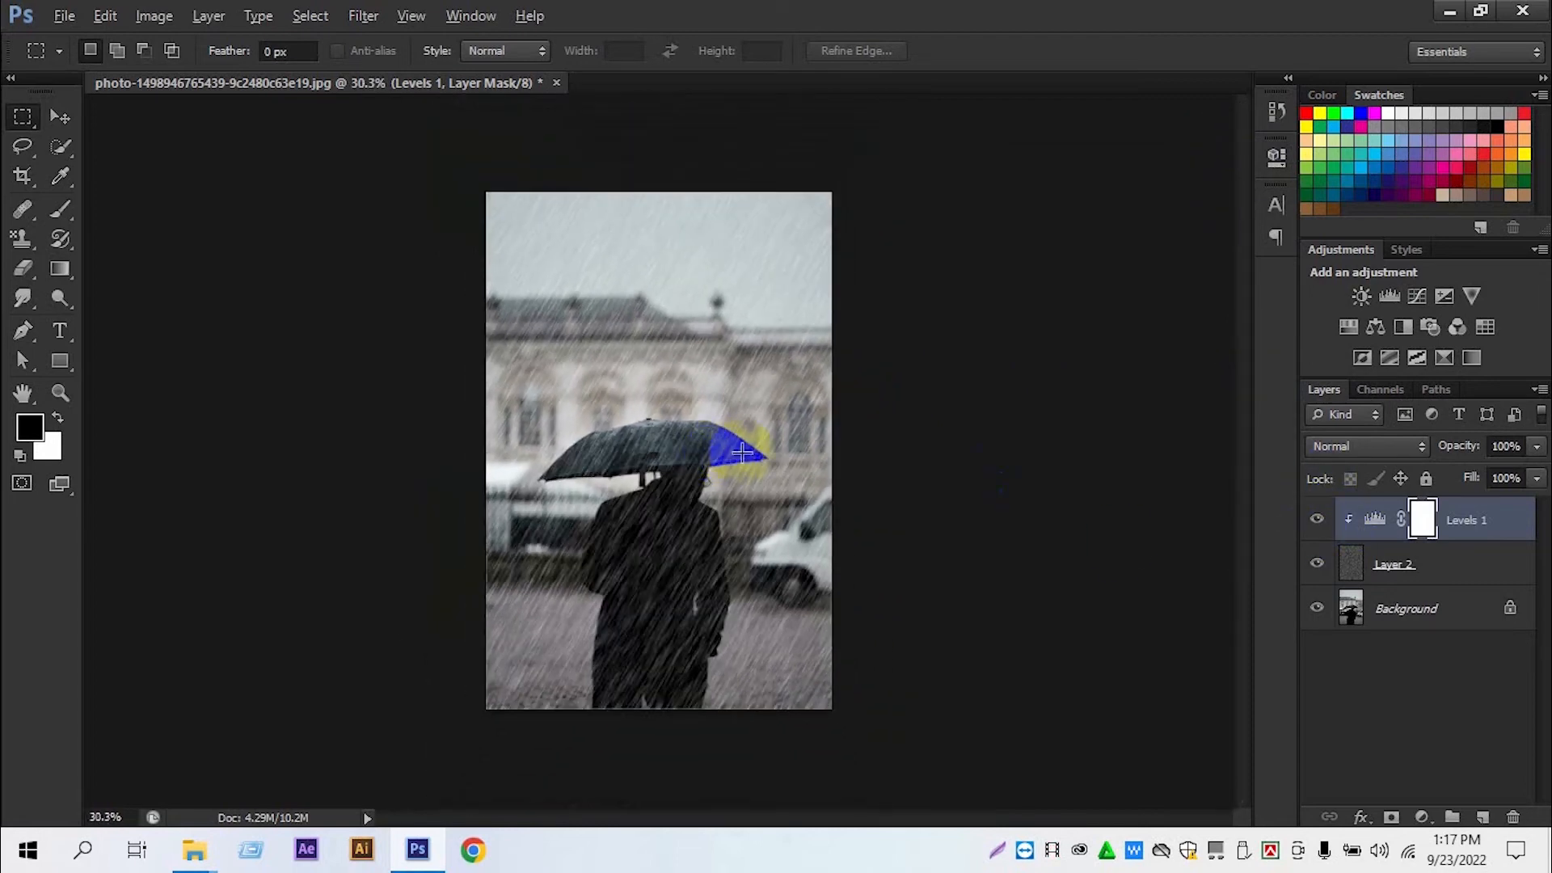
shift+click(1380, 558)
key(ctrl+g)
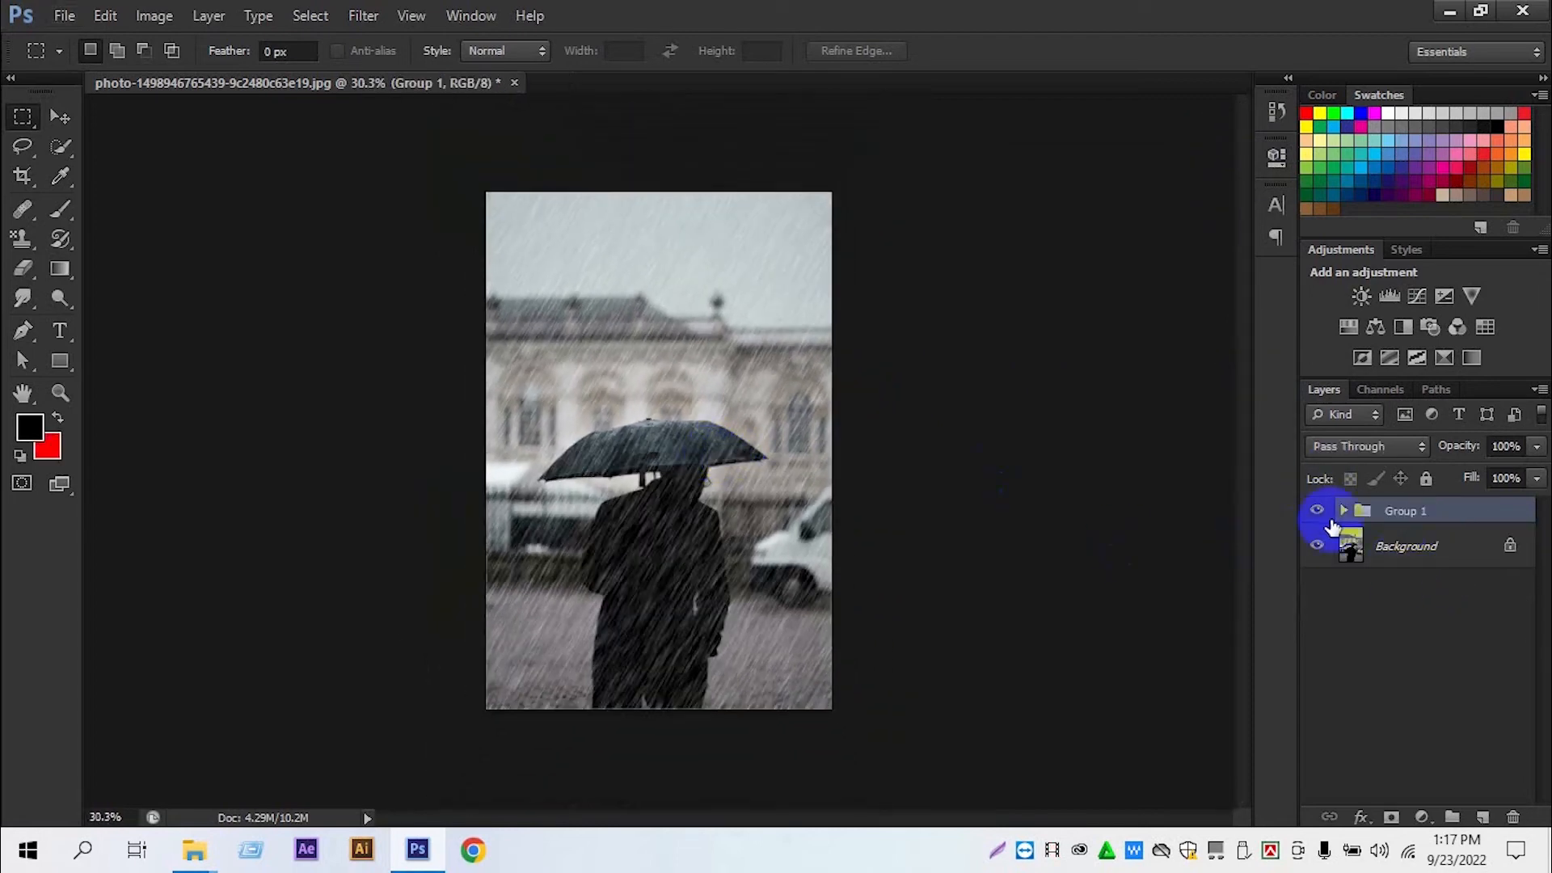
Step: Switch the rain group's visibility off and on to compare the photo with and without the effect
click(1320, 512)
click(1320, 512)
click(1320, 512)
click(1320, 512)
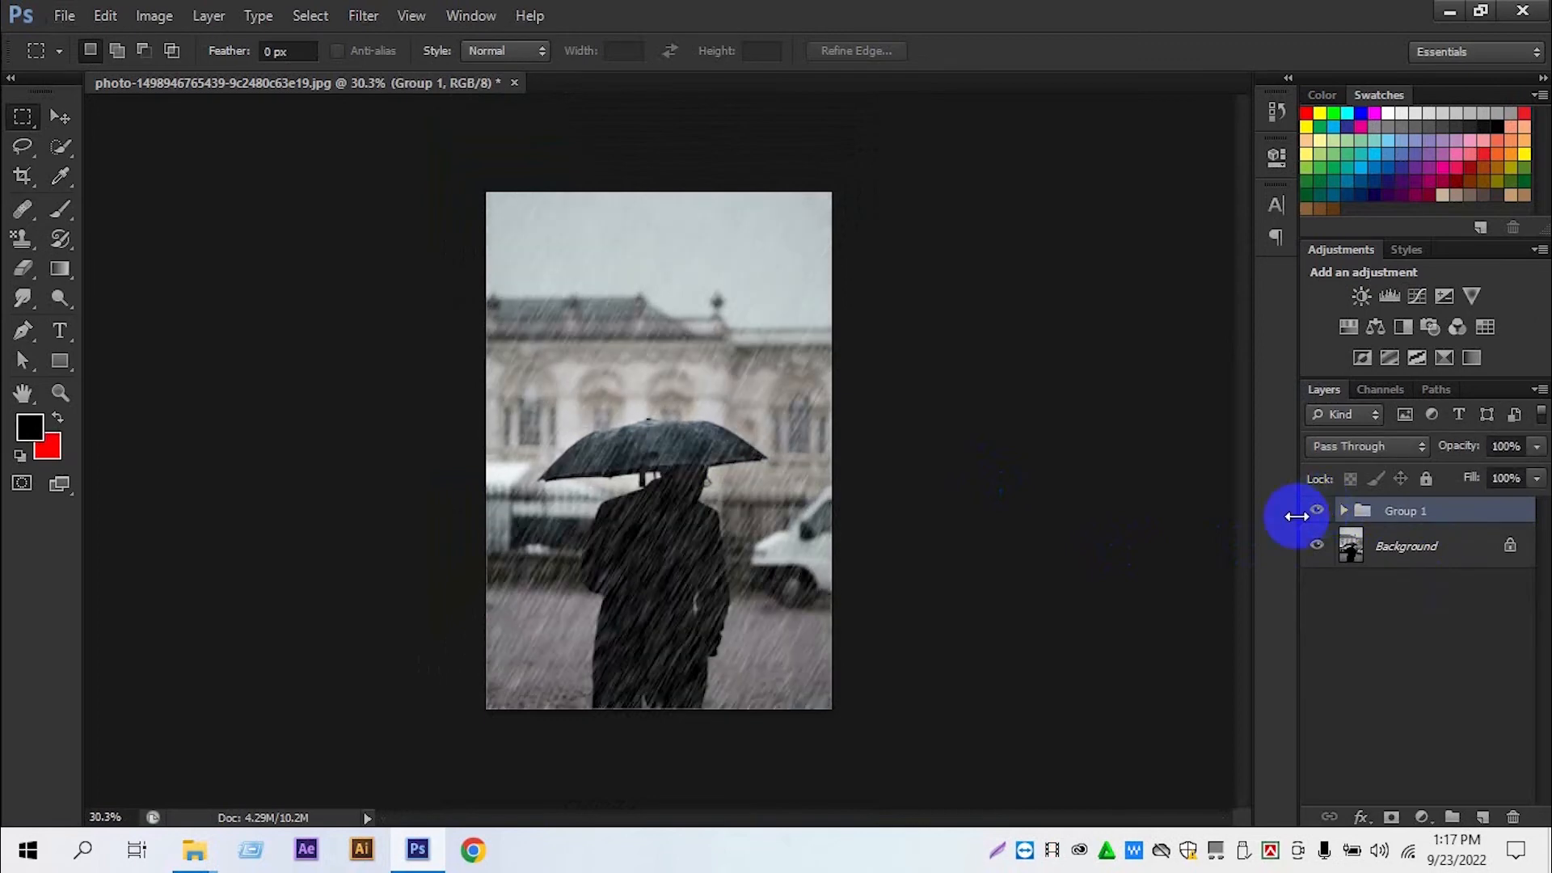
Step: Lower the rain group's opacity to about 75% to soften the rain streaks
scroll(735, 554, up, 3)
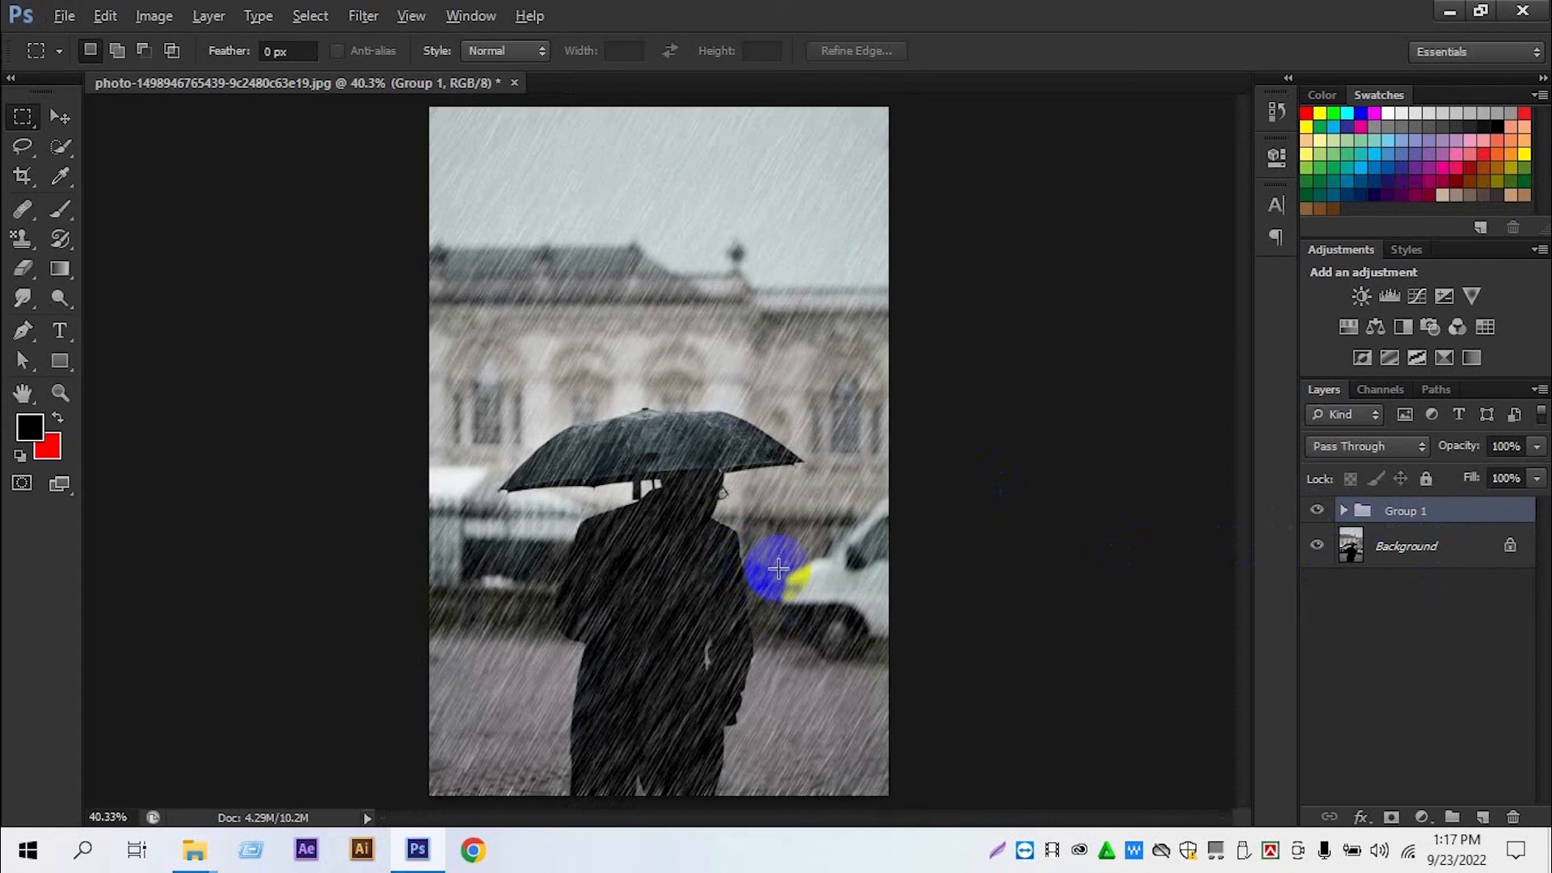
scroll(778, 568, down, 1)
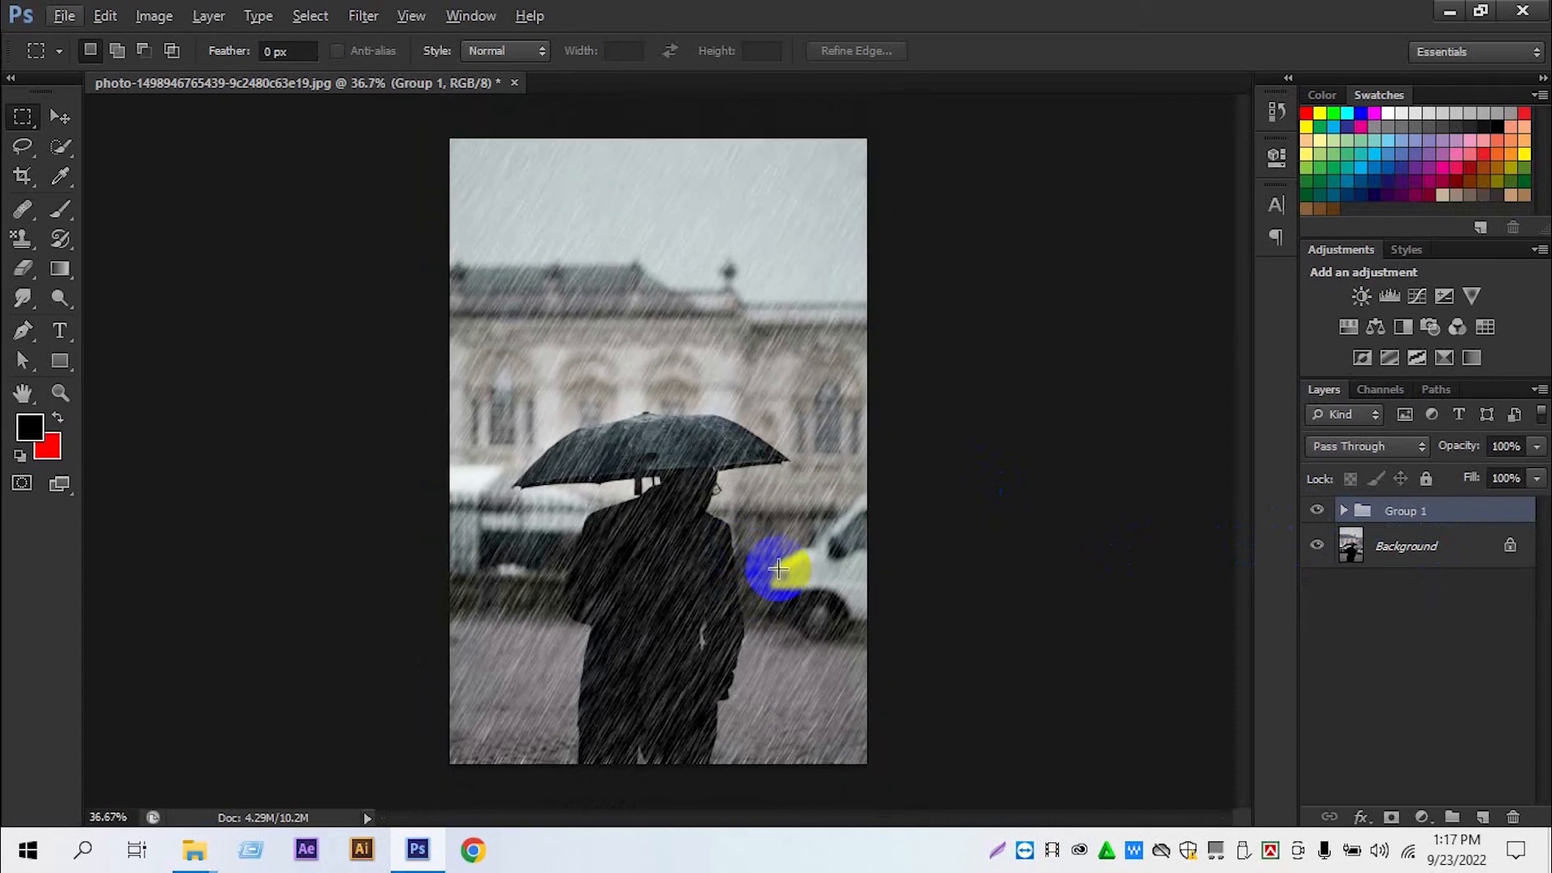
click(1536, 446)
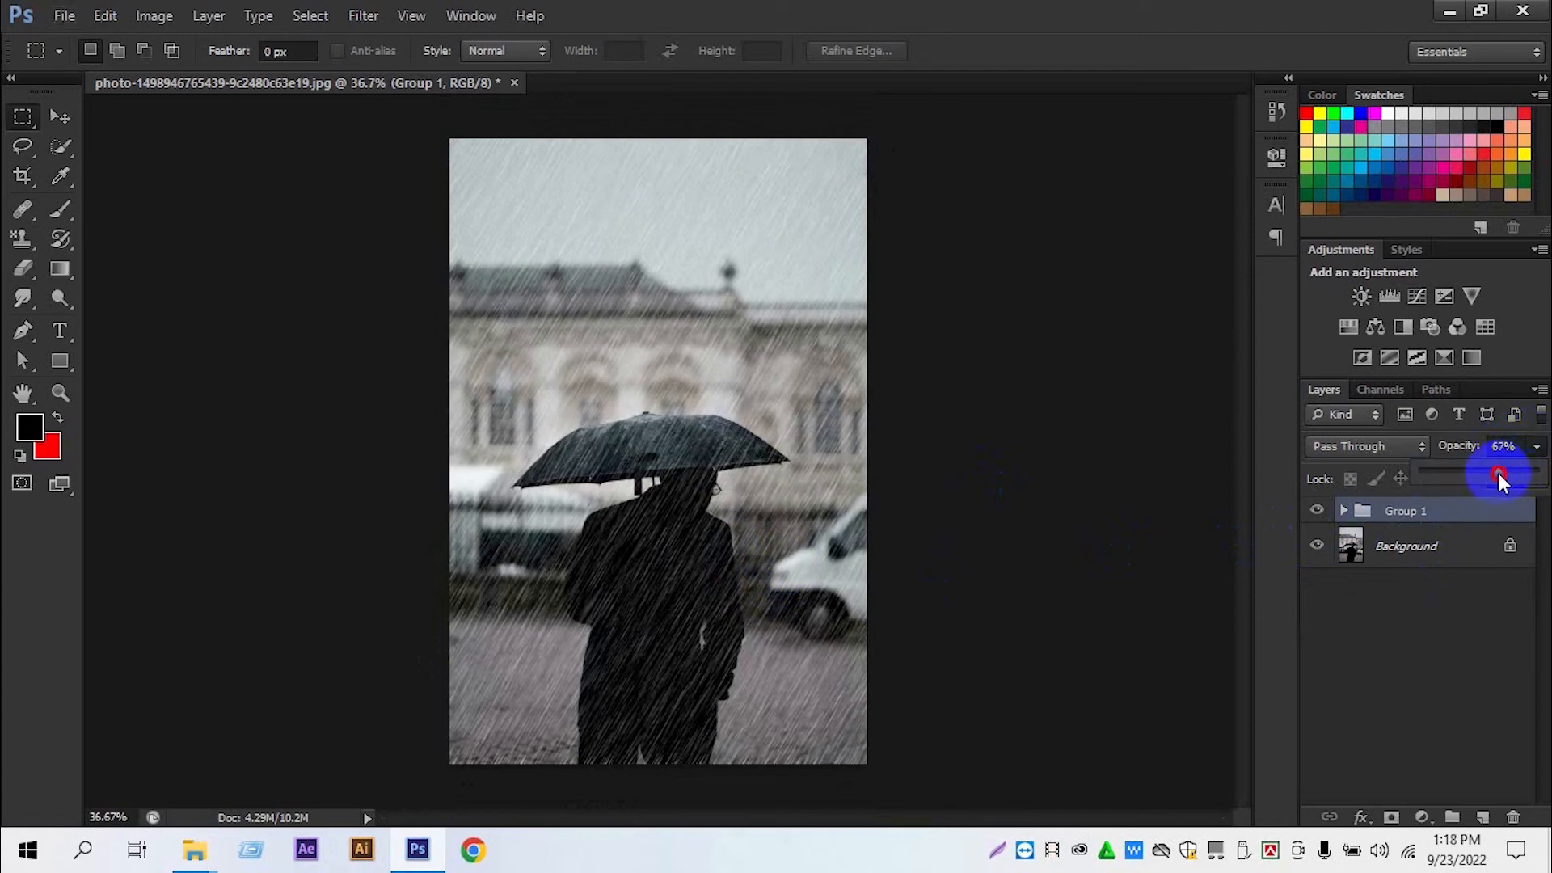
drag(1497, 473, 1492, 477)
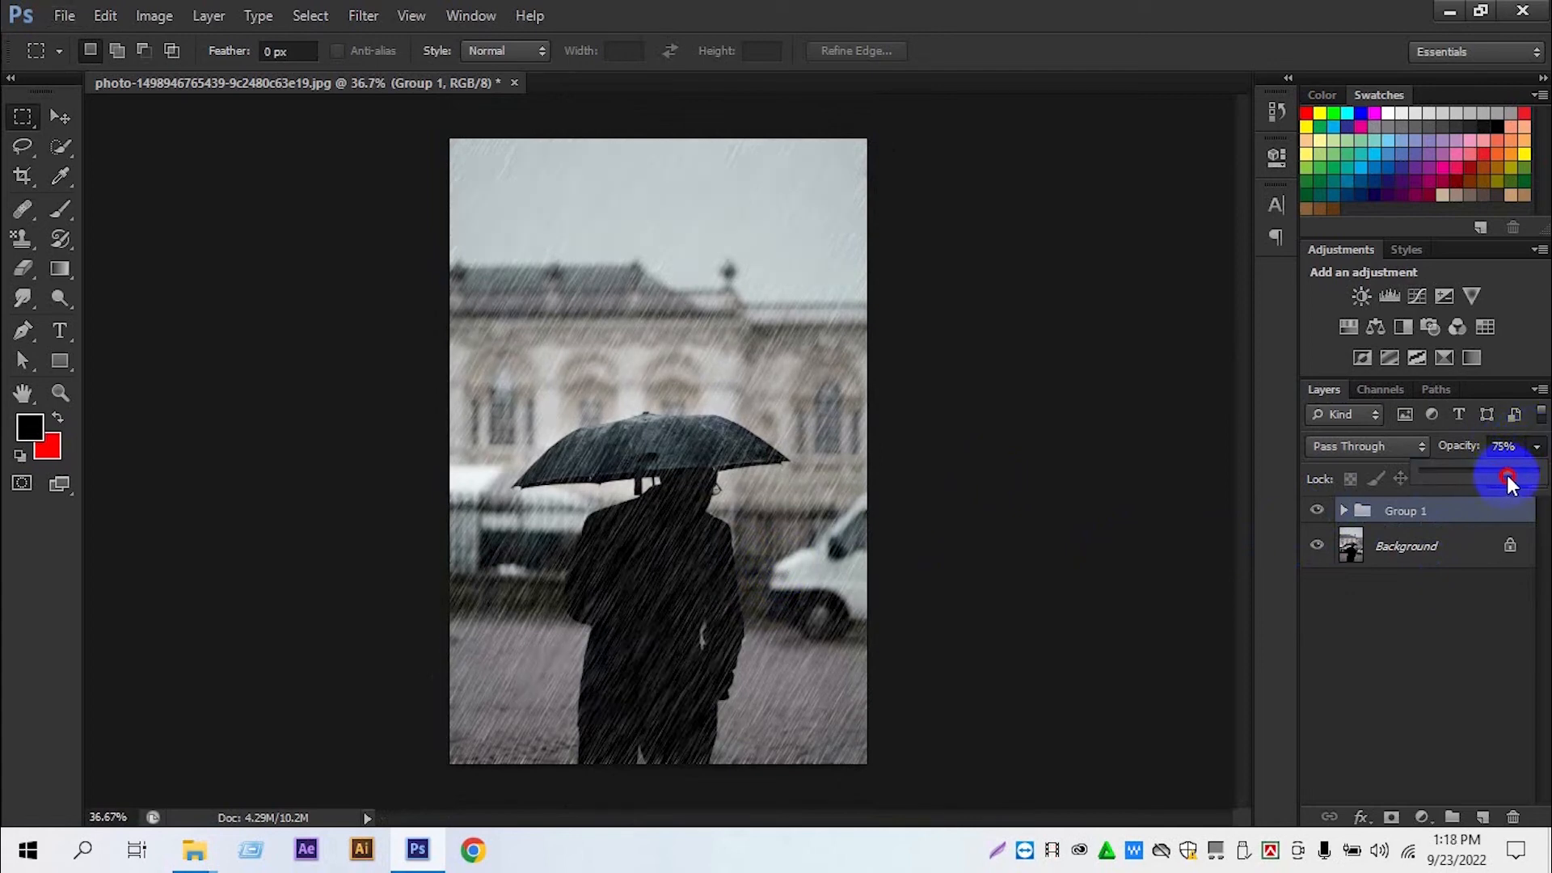